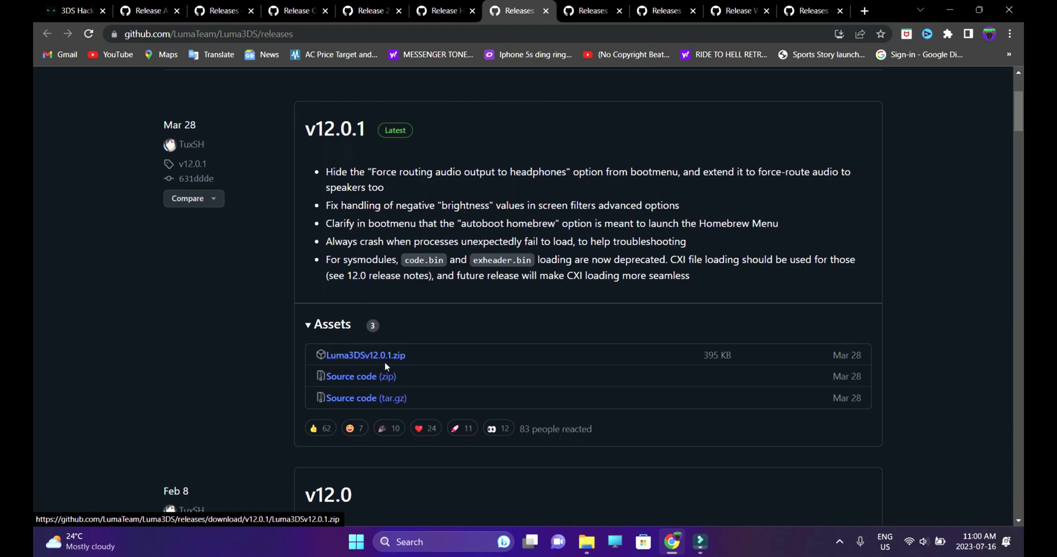
# Check the downloadable assets on the SafeB9SInstaller v0.0.7 and super-skaterhax v1.1 release pages.
pyautogui.hotkey('ctrl', 'Tab')
pyautogui.scroll(-2, 481, 341)
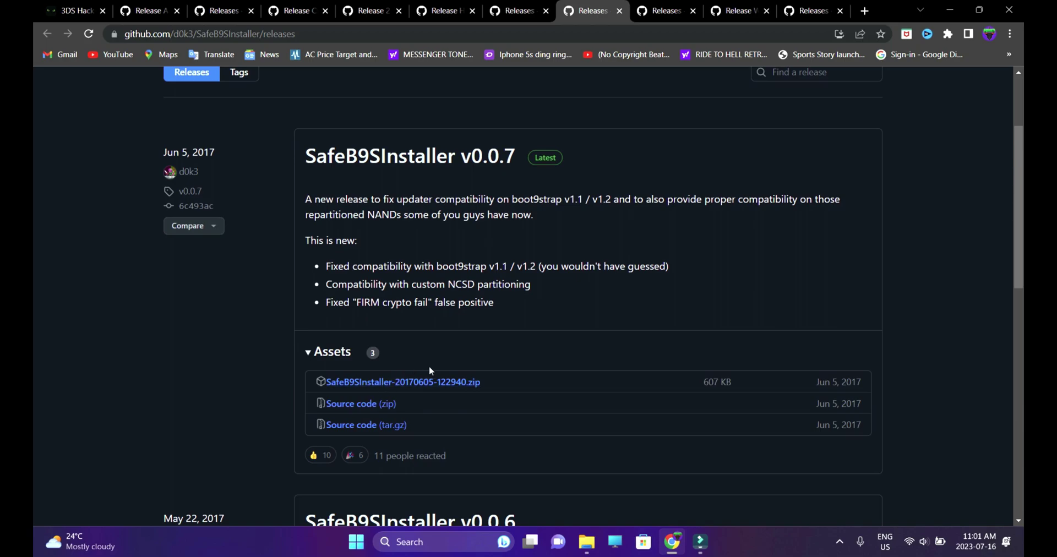
pyautogui.scroll(2, 427, 370)
pyautogui.scroll(-3, 426, 370)
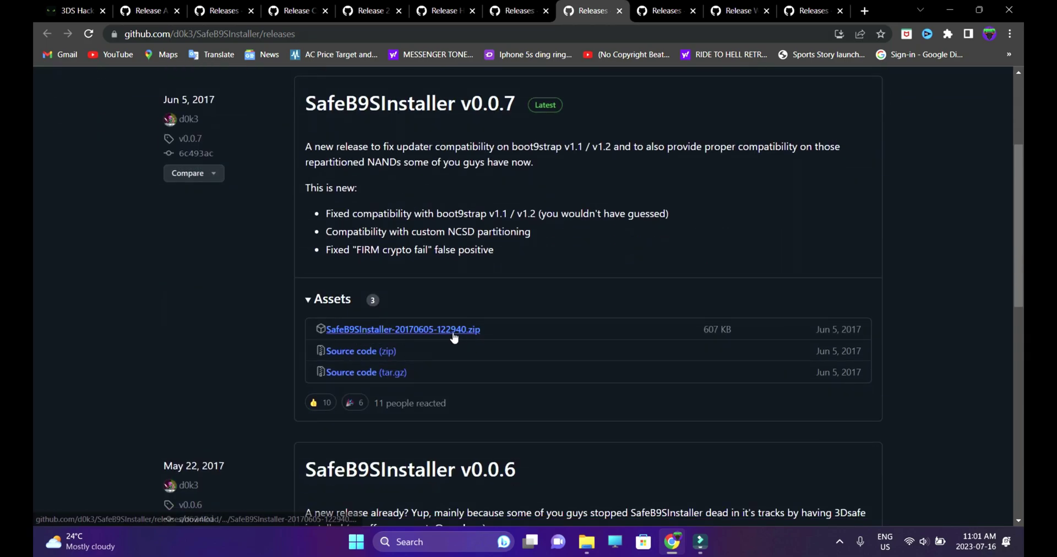
pyautogui.click(658, 11)
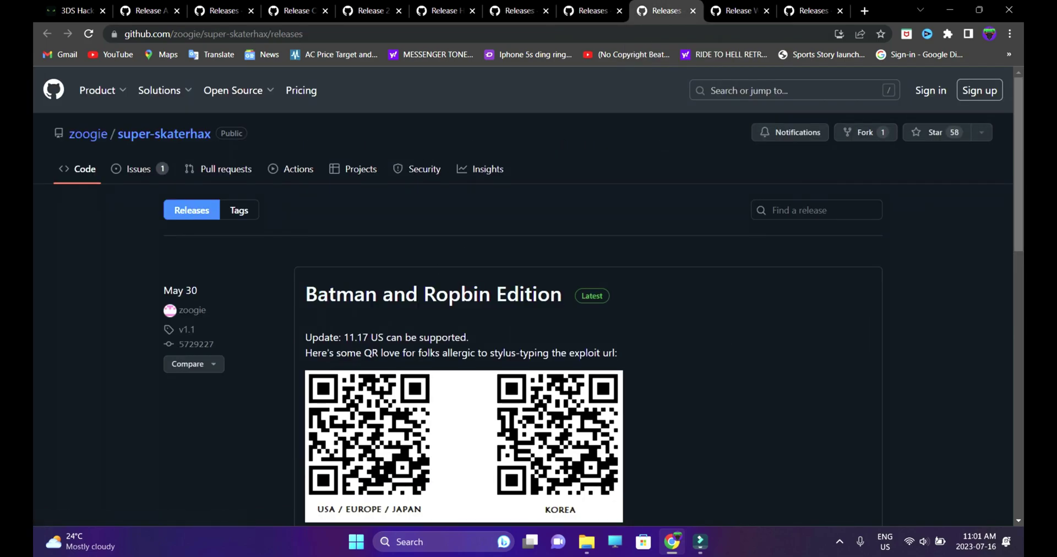
pyautogui.scroll(-6, 423, 352)
pyautogui.scroll(2, 418, 353)
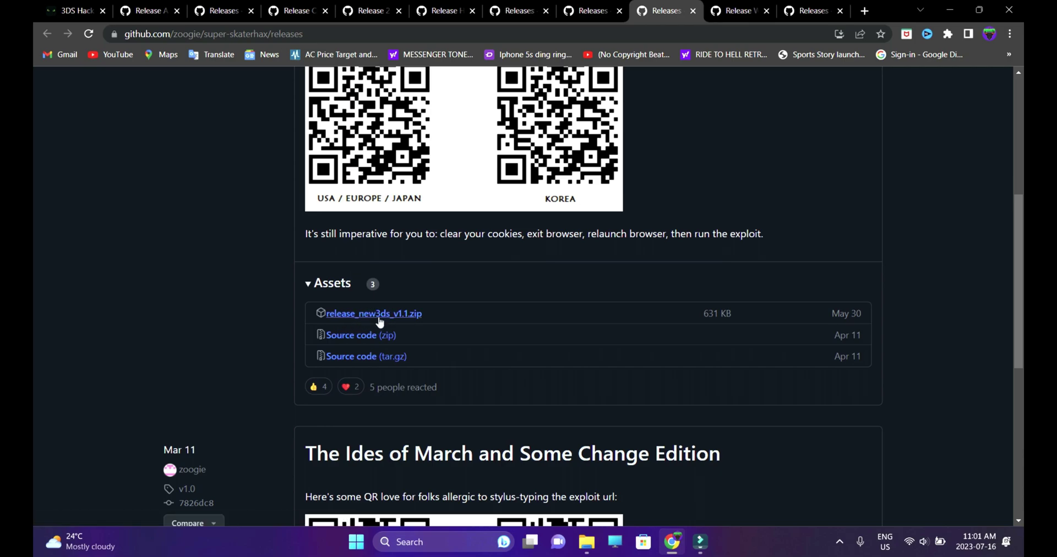
# Check the downloadable assets on the Universal-Updater v3.2.6 and unSAFE_MODE v1.3 release pages.
pyautogui.click(732, 11)
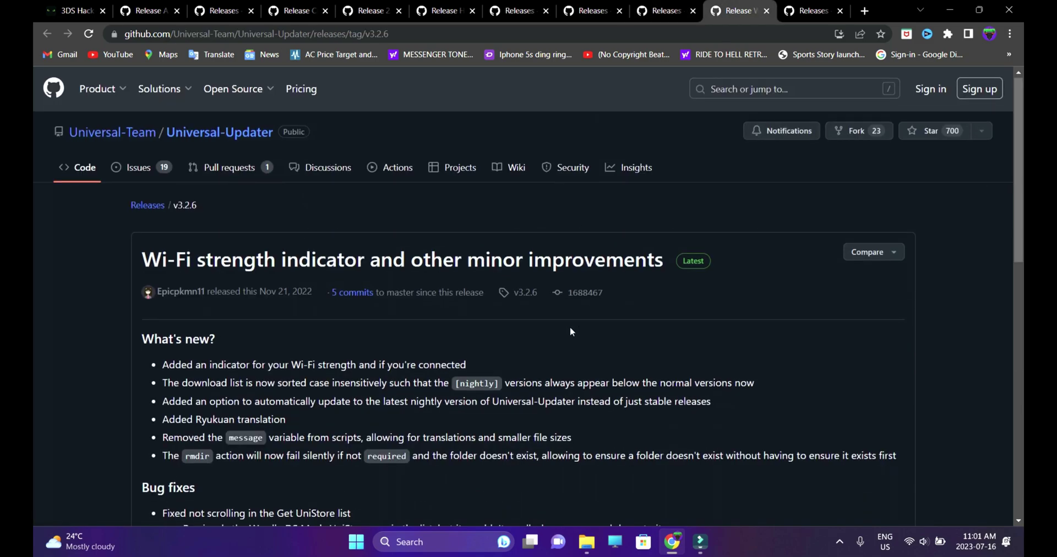
pyautogui.scroll(-3, 571, 331)
pyautogui.scroll(-10, 570, 331)
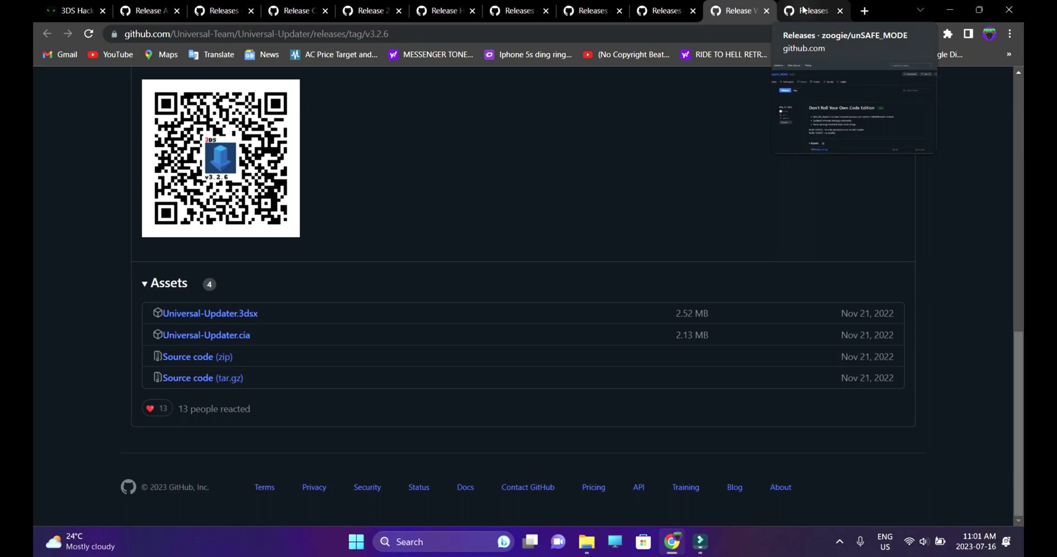
pyautogui.click(803, 9)
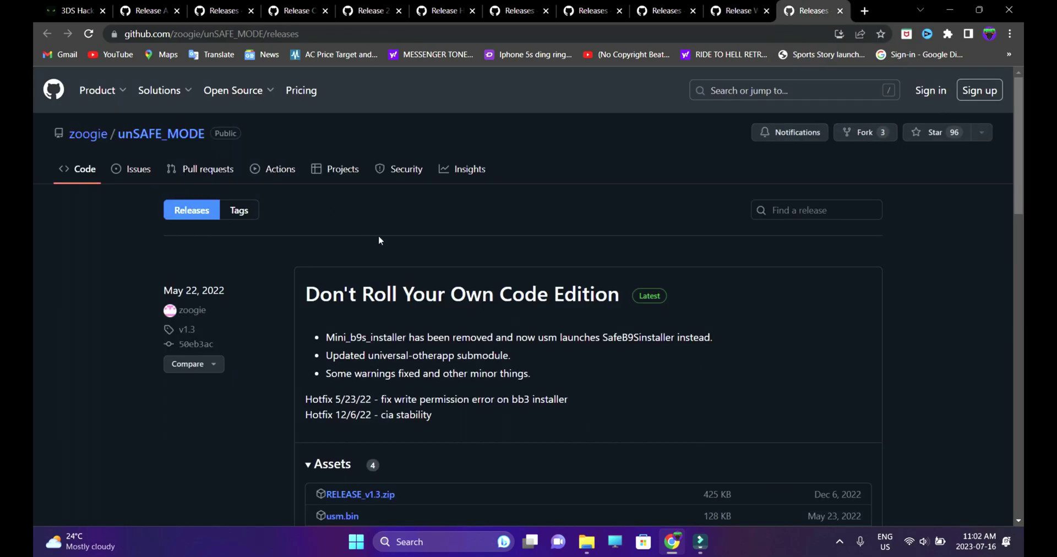
pyautogui.scroll(-4, 378, 240)
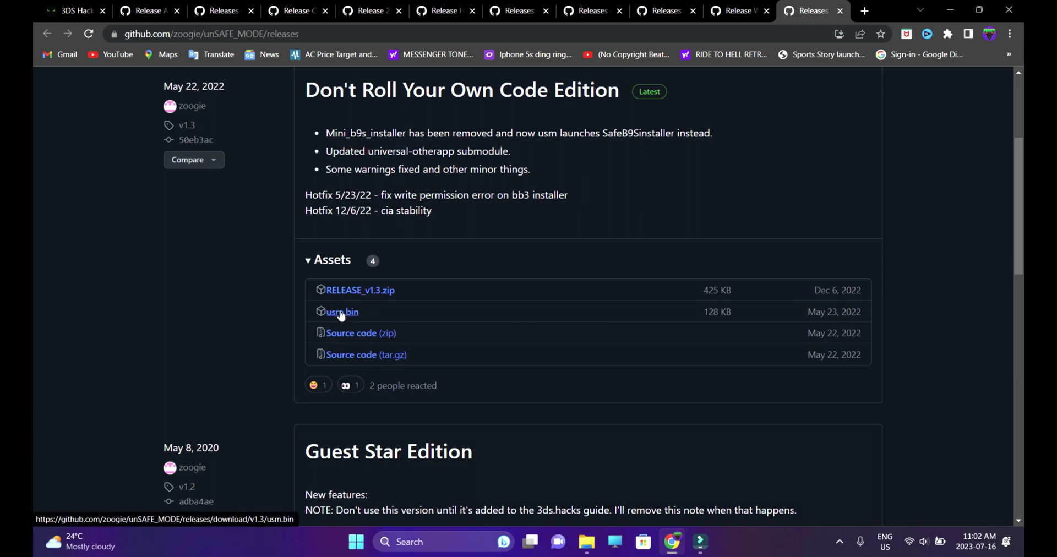
# Switch to File Explorer and group the files in the NEW 3DS XL JAILBREAK folder by type.
pyautogui.click(590, 544)
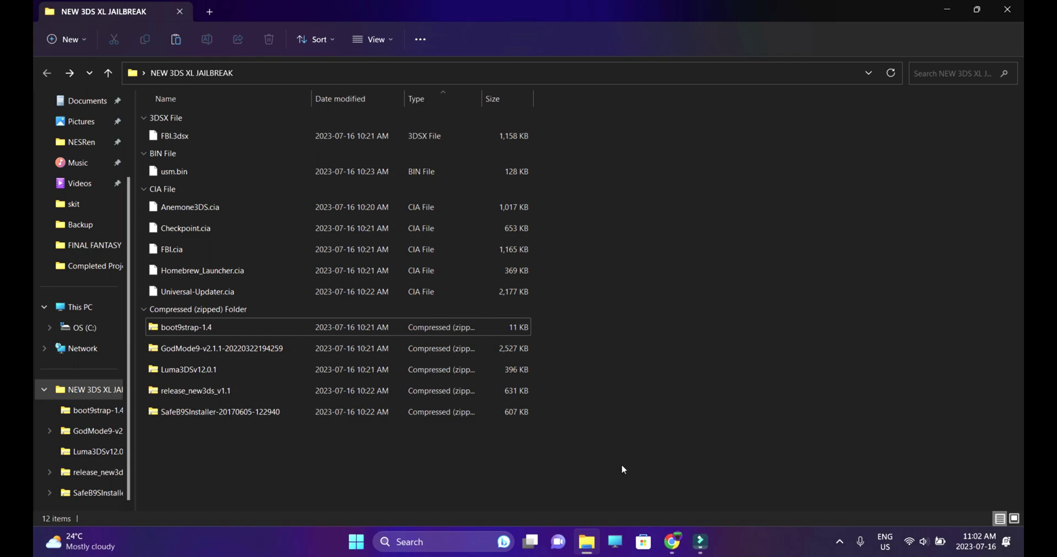
pyautogui.click(330, 47)
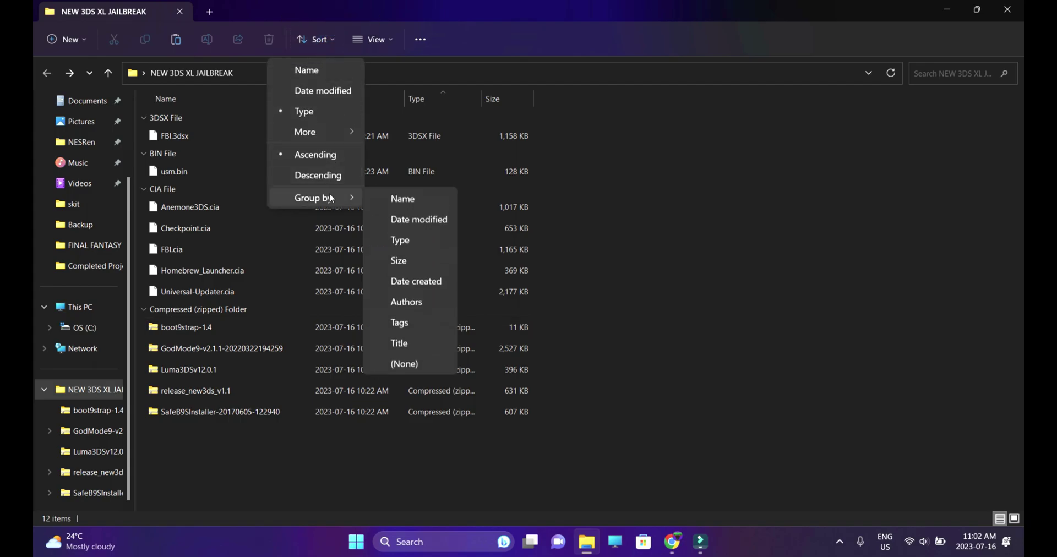
pyautogui.click(410, 242)
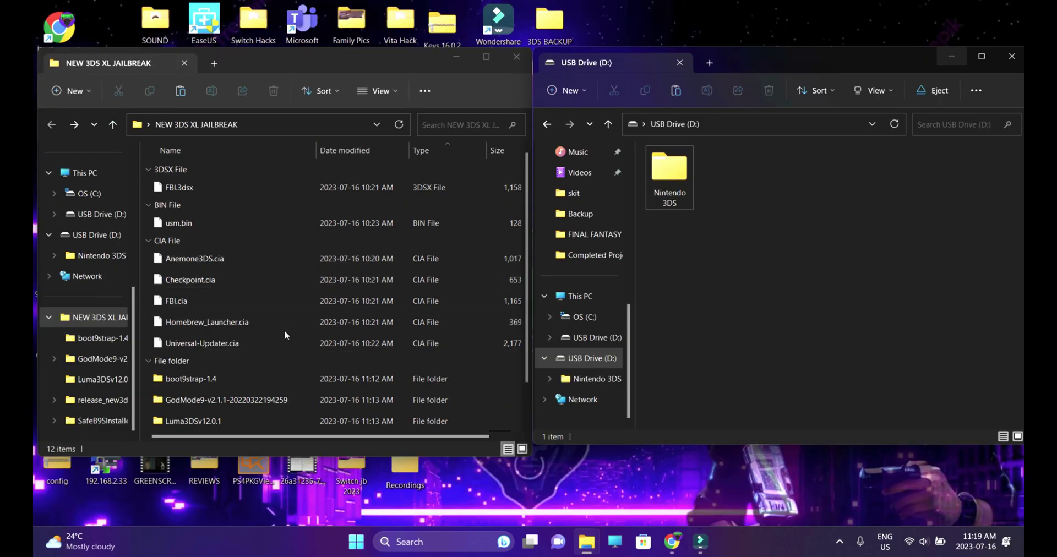
pyautogui.scroll(-1, 284, 330)
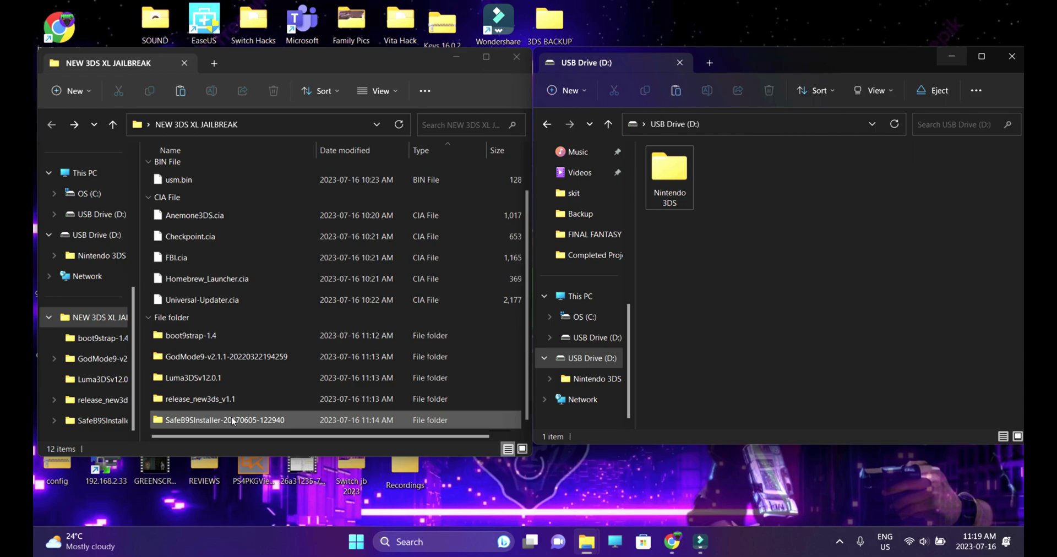
pyautogui.click(280, 280)
pyautogui.scroll(1, 279, 279)
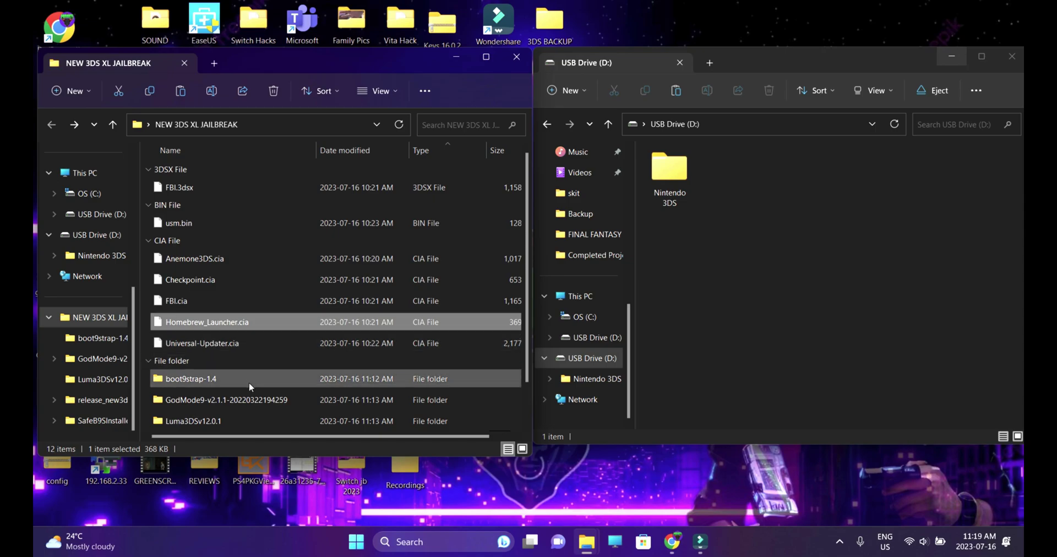
pyautogui.scroll(-1, 249, 382)
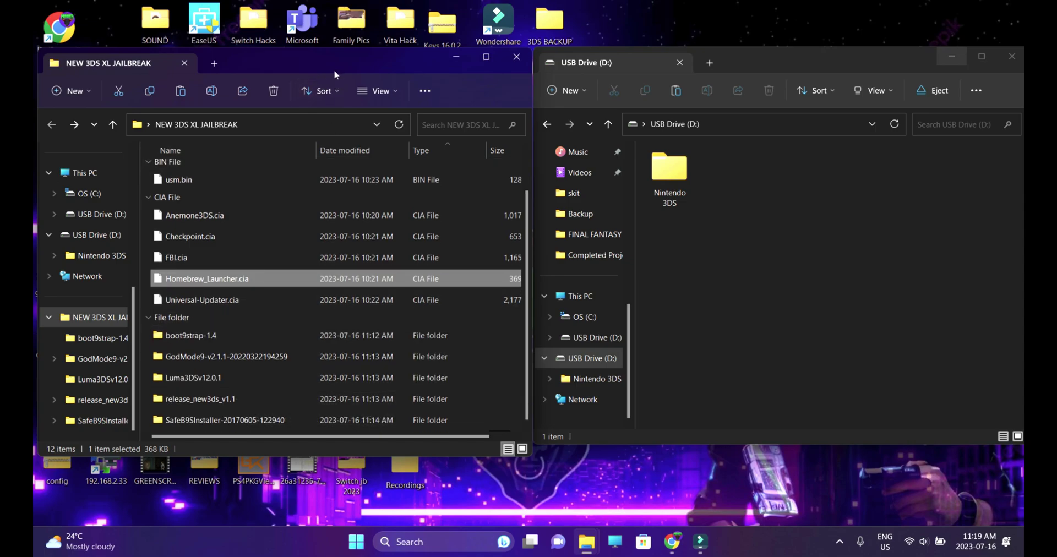
# Create two folders named 3DS and cias in the root of USB Drive (D:).
pyautogui.click(662, 218)
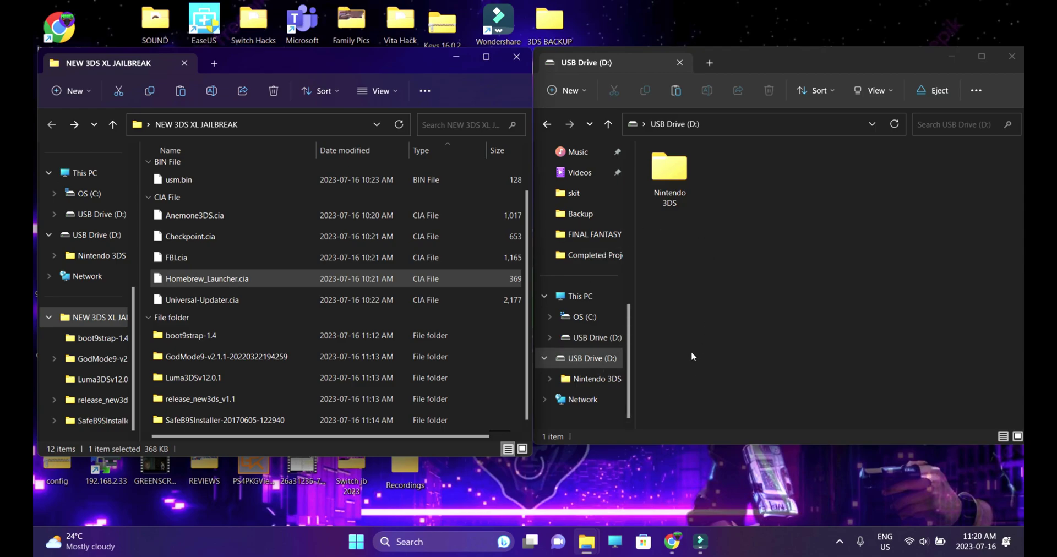
pyautogui.click(712, 318)
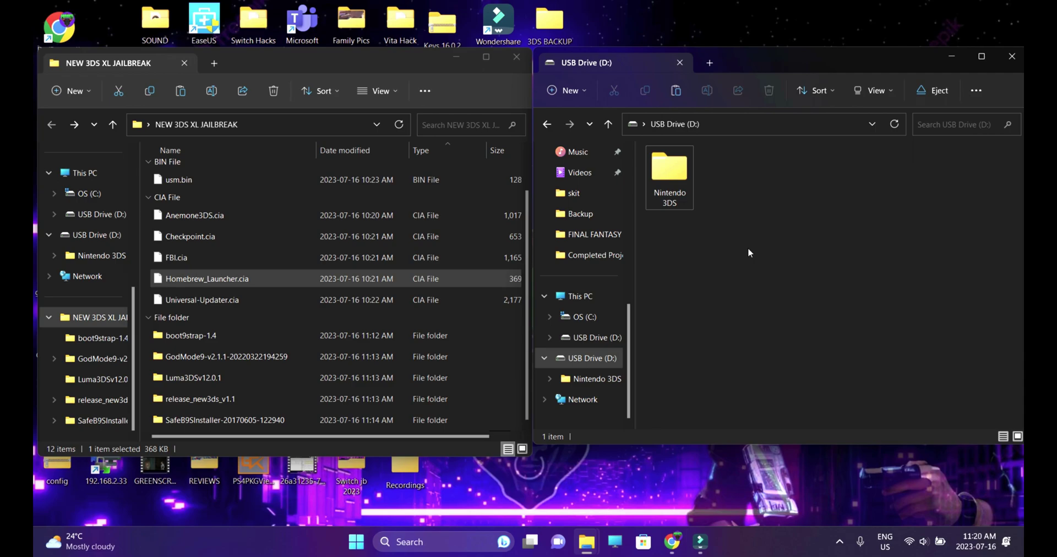
pyautogui.rightClick(748, 249)
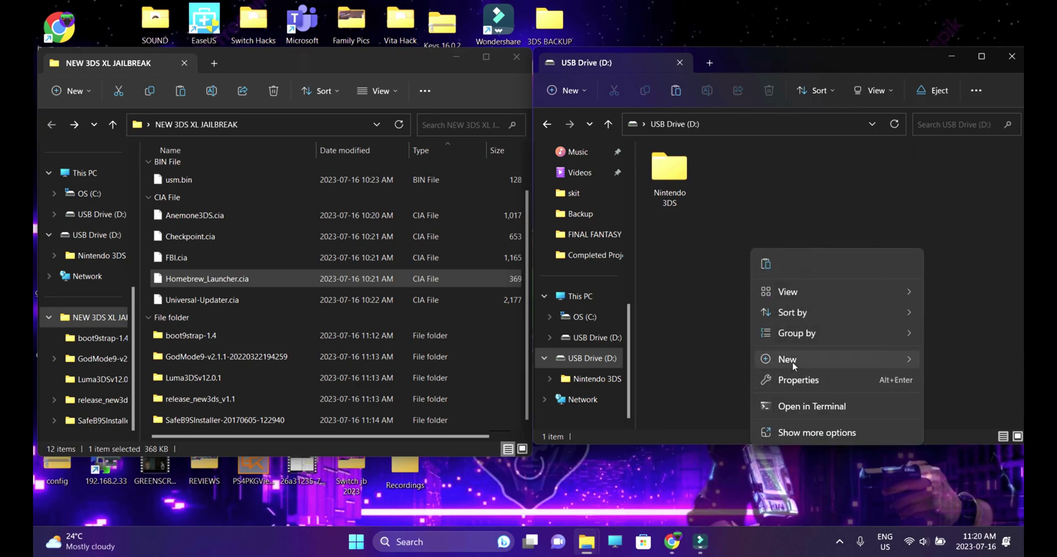
pyautogui.moveTo(792, 362)
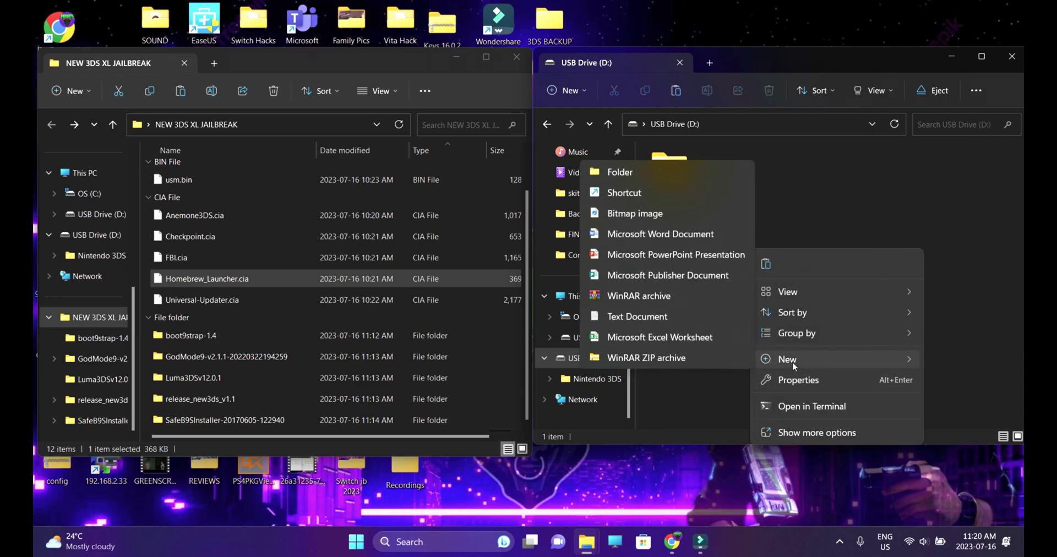
pyautogui.click(635, 176)
pyautogui.write('3DS')
pyautogui.rightClick(754, 314)
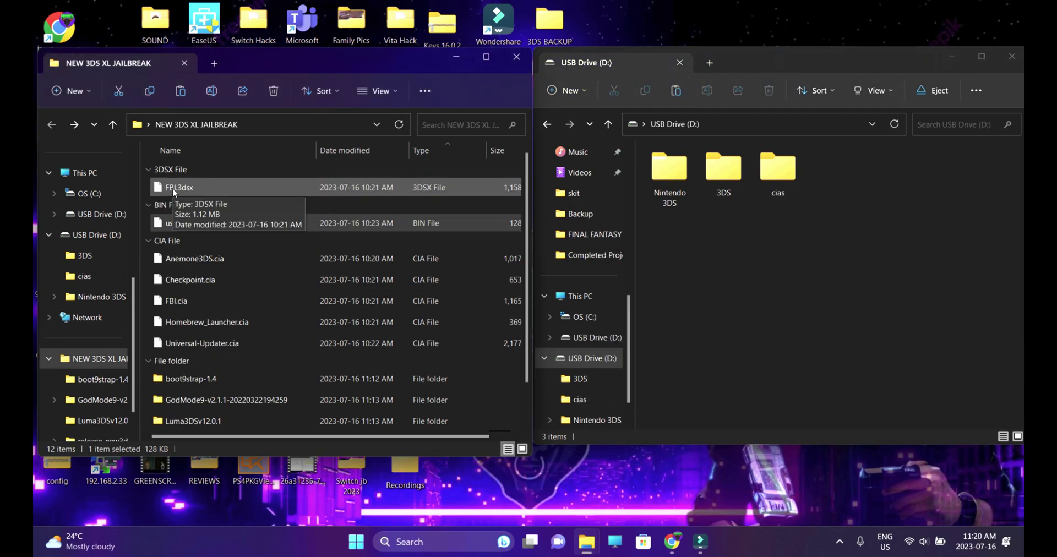
# Copy FBI.3dsx into the USB drive's 3DS folder and usm.bin into its root, deleting each original from the NEW 3DS XL JAILBREAK folder.
pyautogui.click(173, 190)
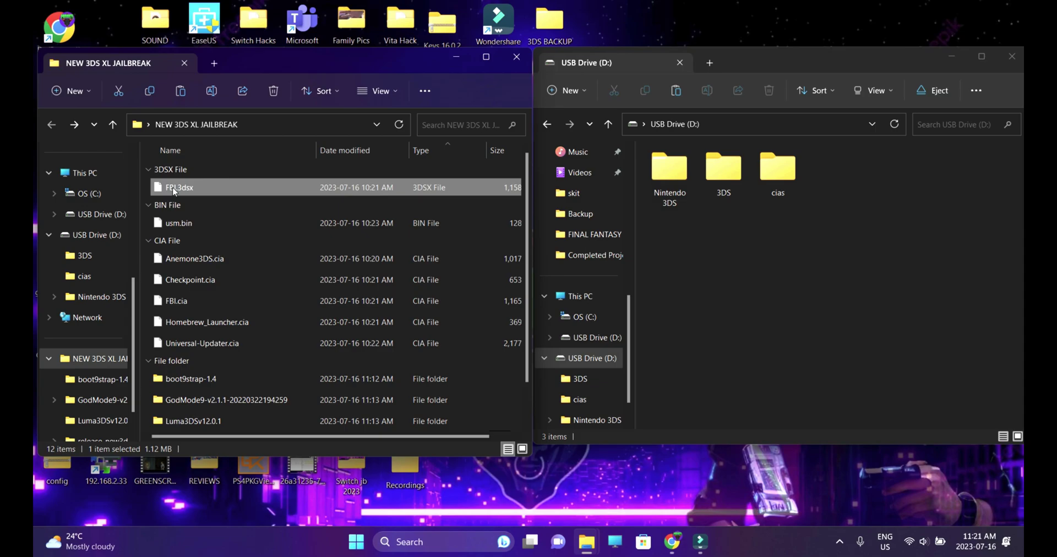
pyautogui.moveTo(173, 190); pyautogui.dragTo(725, 186)
pyautogui.press('Delete')
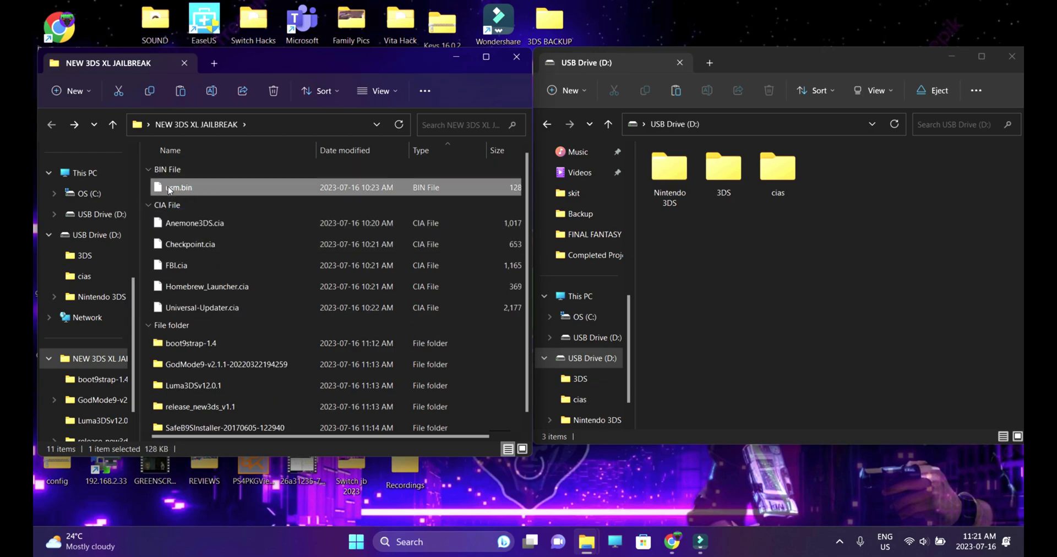
pyautogui.moveTo(167, 187); pyautogui.dragTo(824, 319)
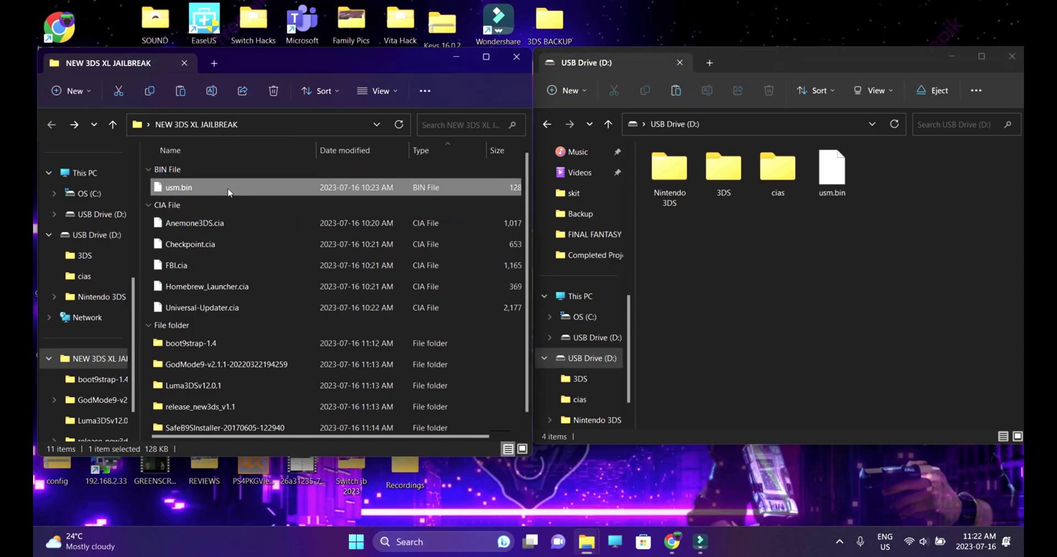
pyautogui.press('Delete')
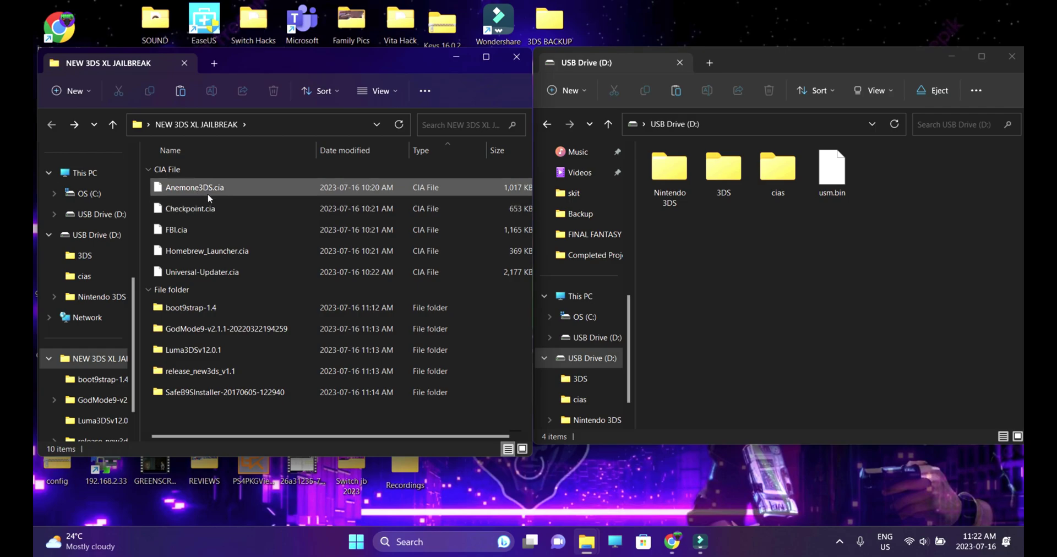
# Move all five .cia files from the NEW 3DS XL JAILBREAK folder into the cias folder on the USB drive.
pyautogui.click(330, 274)
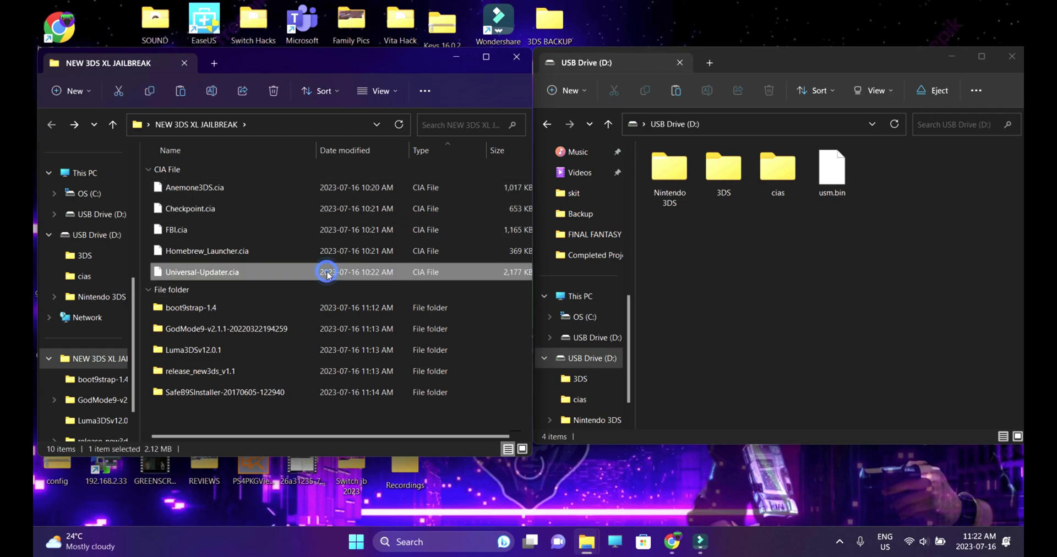
pyautogui.moveTo(328, 275); pyautogui.dragTo(334, 193)
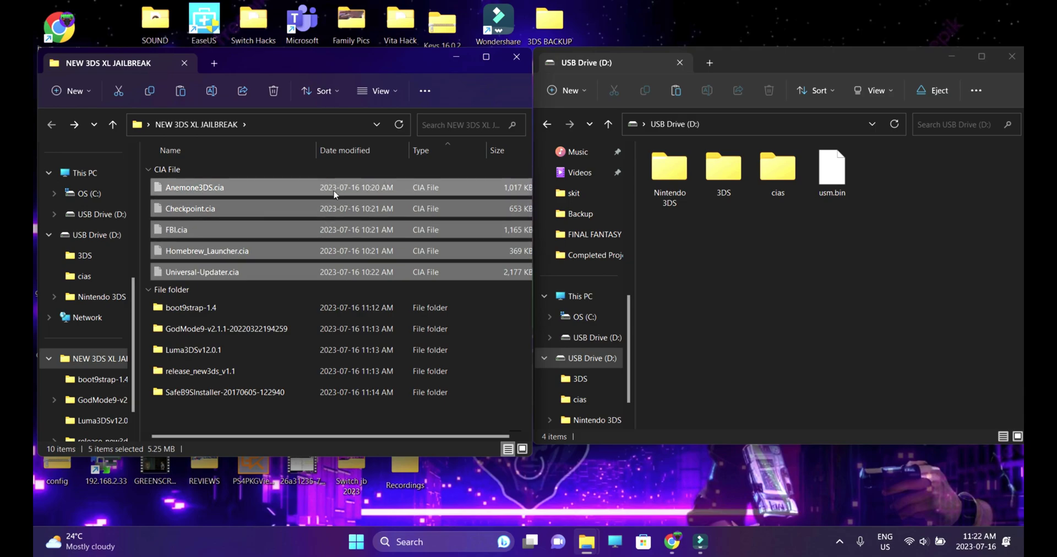
pyautogui.doubleClick(791, 181)
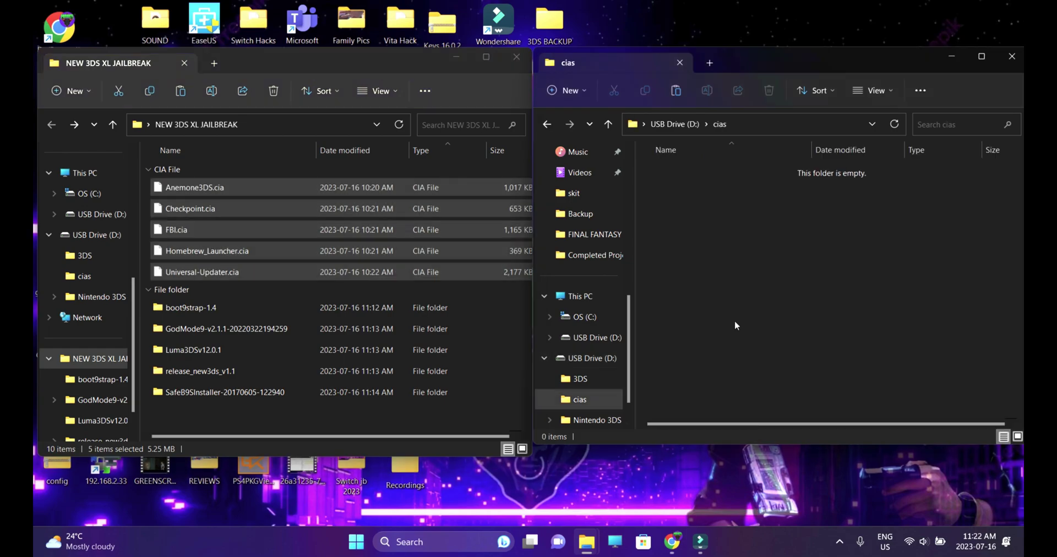
pyautogui.hotkey('ctrl', 'v')
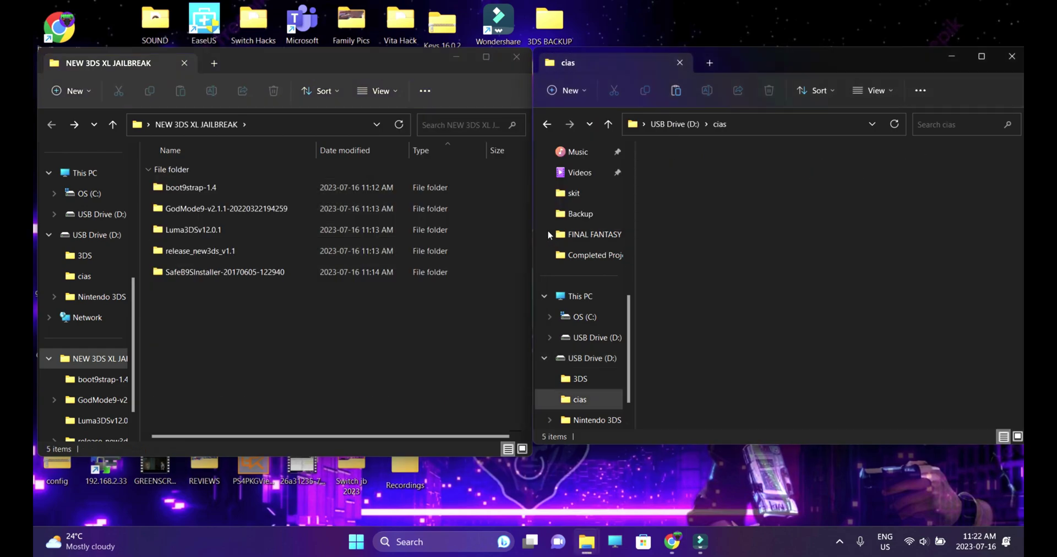
# Return to the root of the USB drive and create a folder named boot9strap.
pyautogui.click(547, 126)
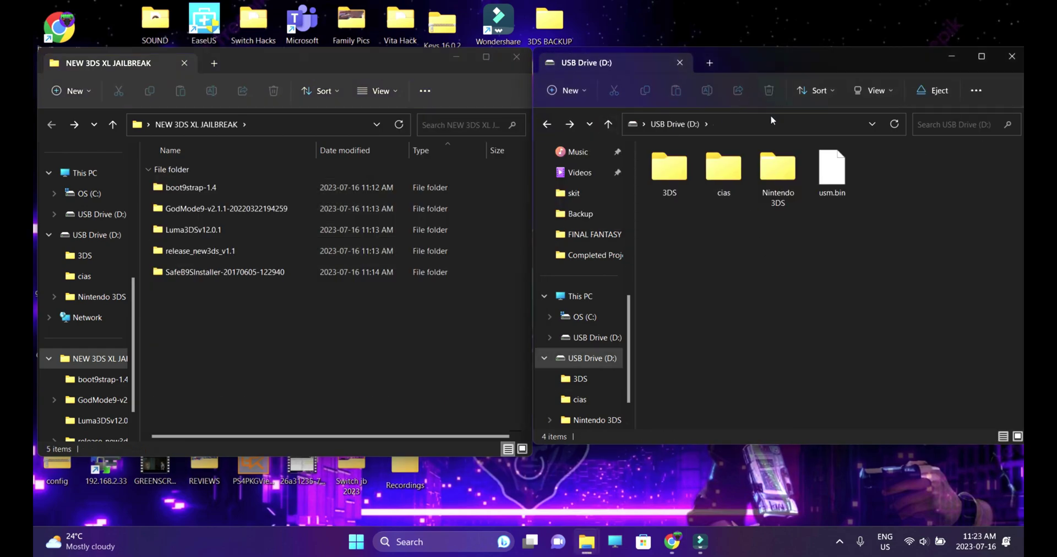
pyautogui.rightClick(767, 238)
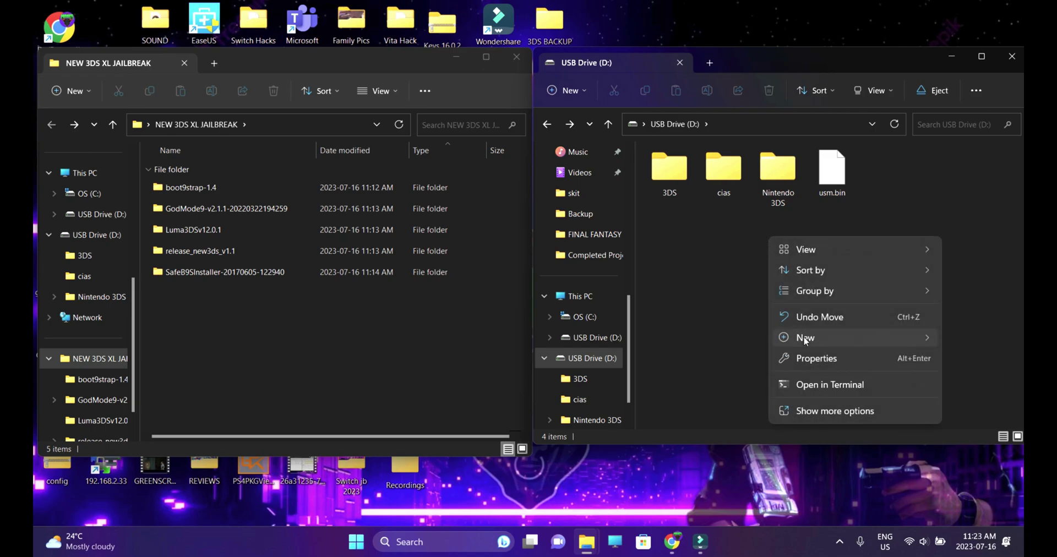
pyautogui.moveTo(805, 337)
pyautogui.click(655, 144)
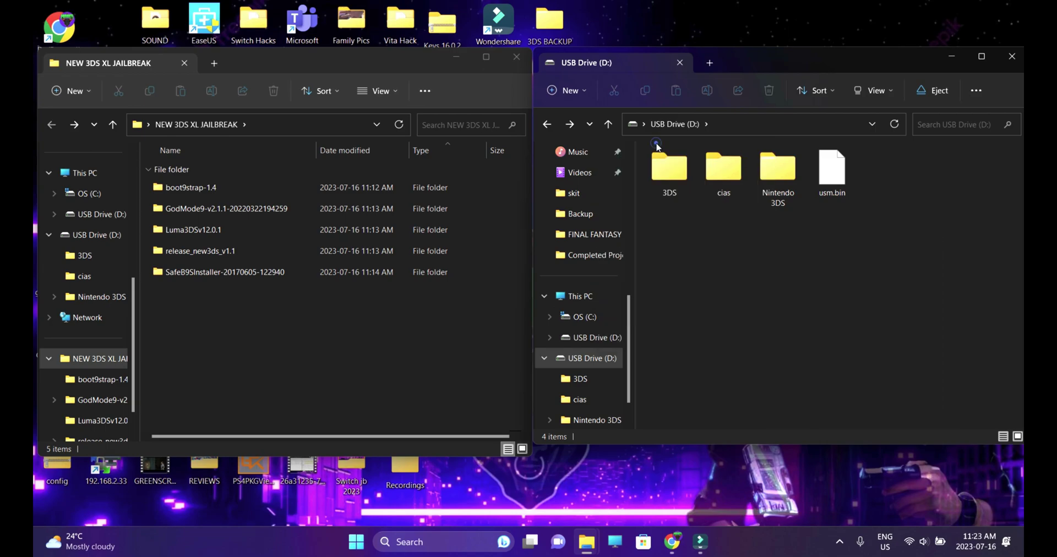
pyautogui.write('boot9strap')
pyautogui.press('Return')
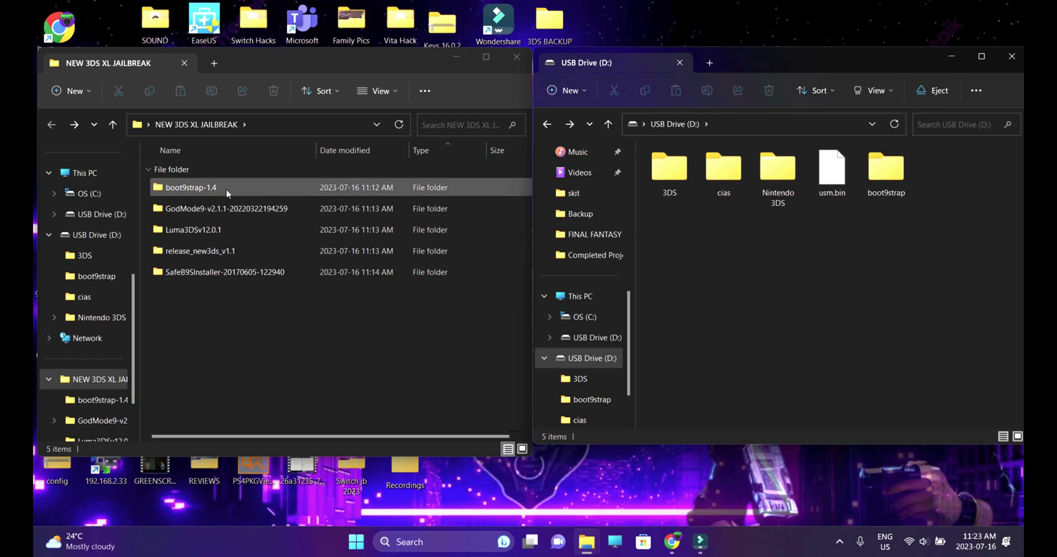
# Copy boot9strap.firm and boot9strap.firm.sha from boot9strap-1.4 into the USB drive's boot9strap folder, and return to the NEW 3DS XL JAILBREAK folder.
pyautogui.doubleClick(193, 188)
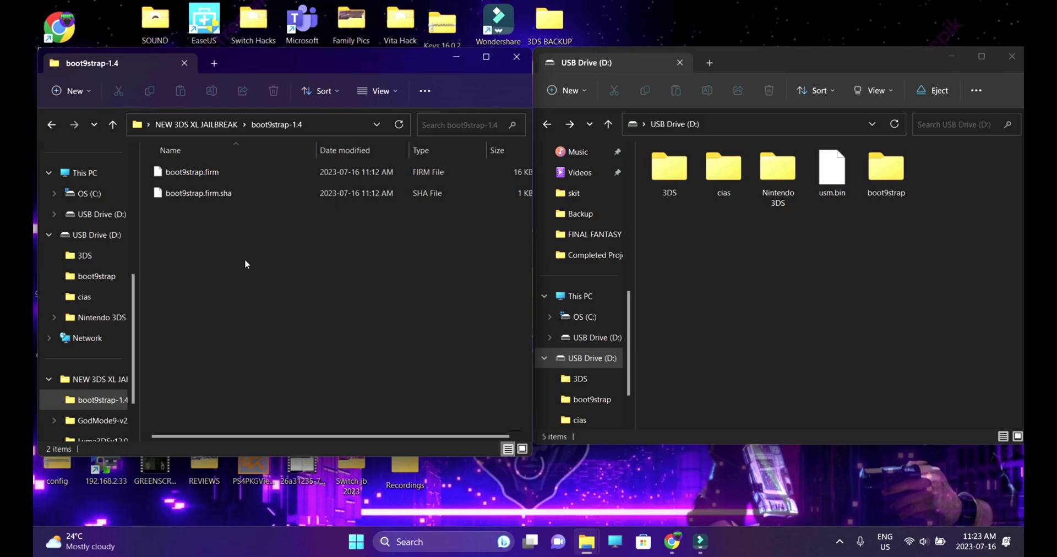
pyautogui.moveTo(284, 263); pyautogui.dragTo(177, 174)
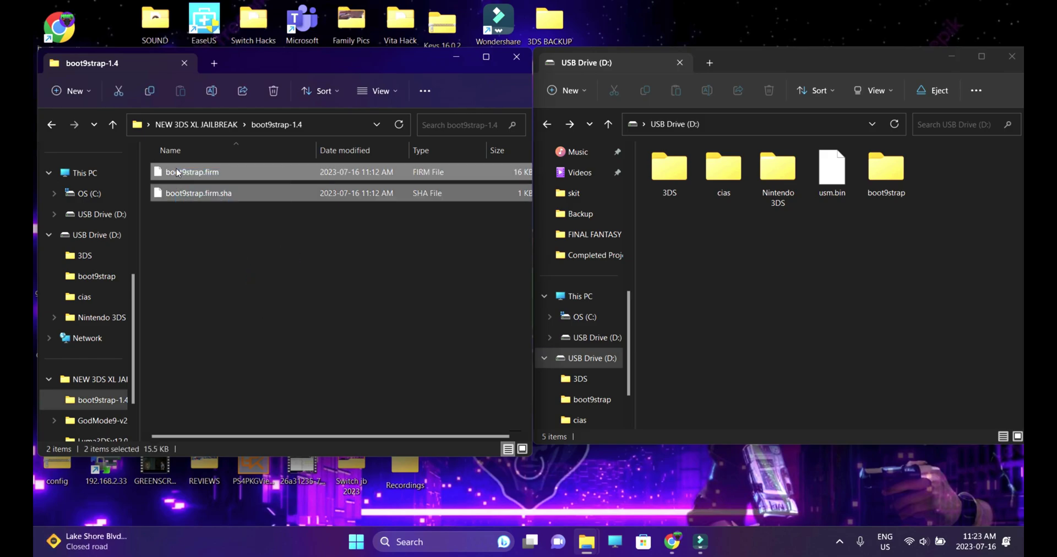
pyautogui.doubleClick(886, 171)
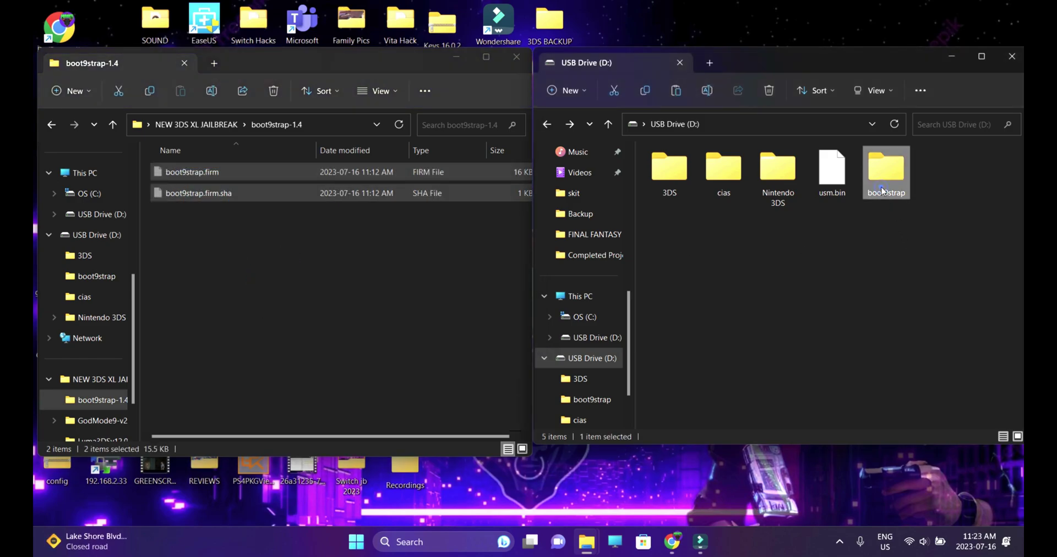
pyautogui.click(773, 341)
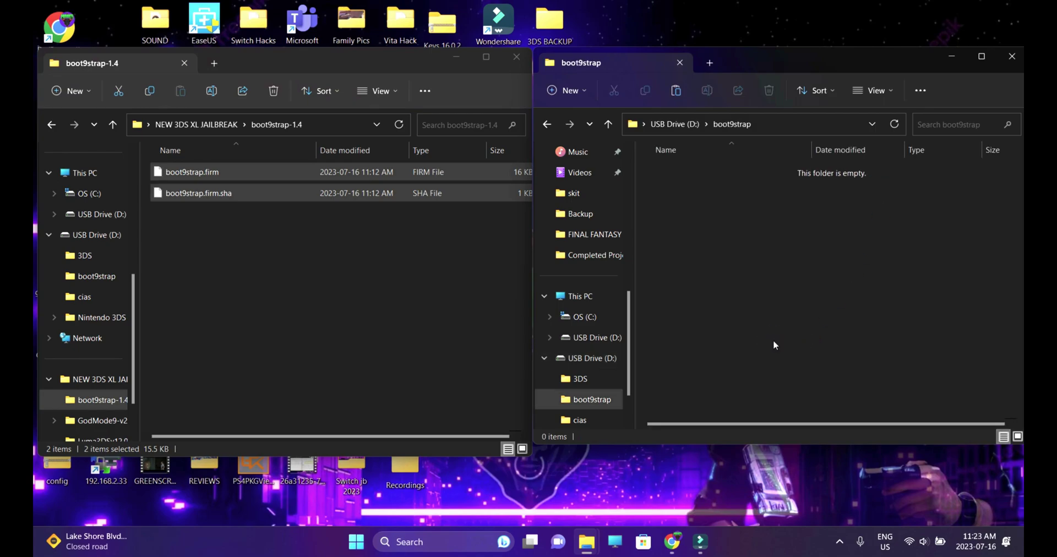
pyautogui.hotkey('ctrl', 'v')
pyautogui.click(196, 125)
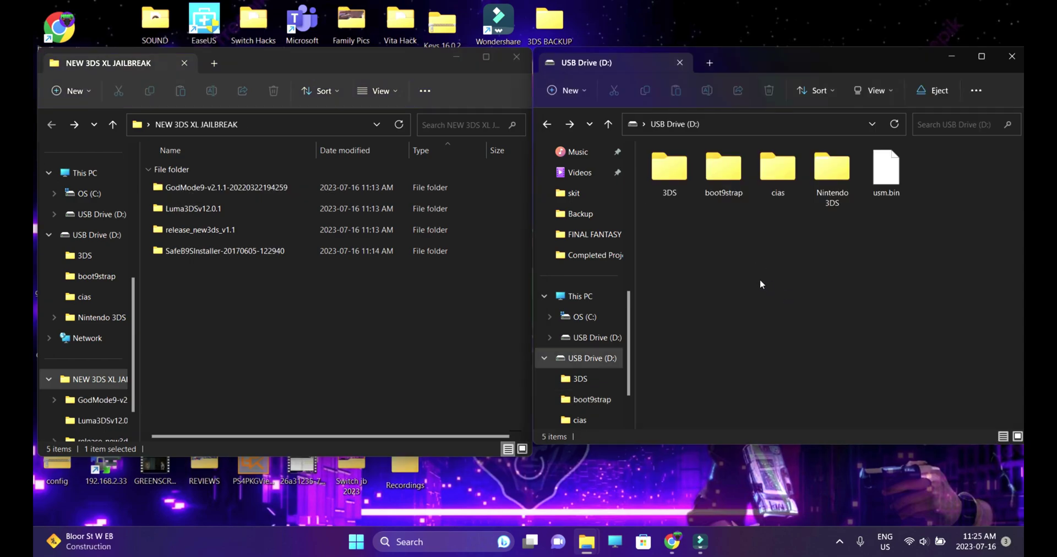
# Create a folder named Luma in the root of USB Drive (D:).
pyautogui.rightClick(761, 281)
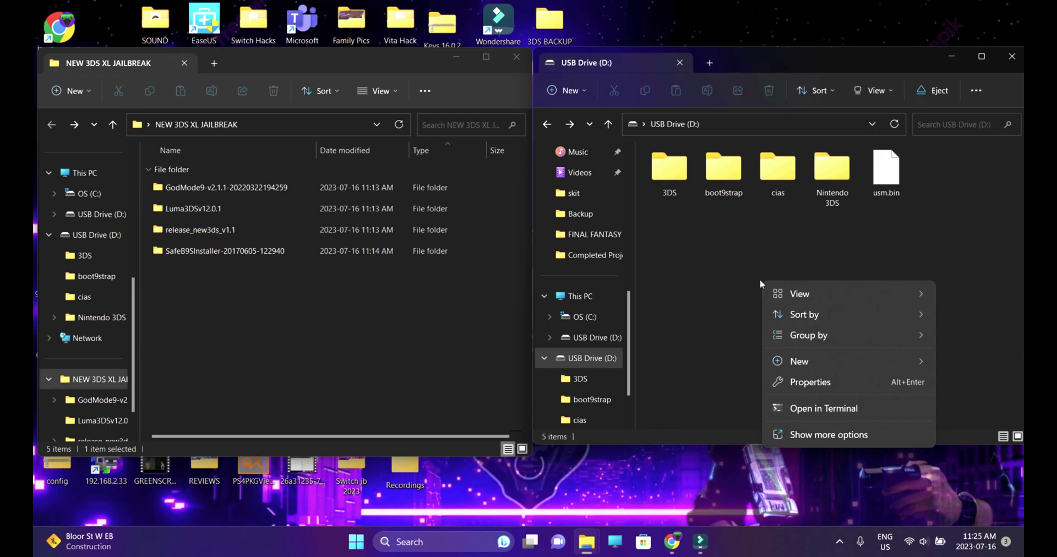
pyautogui.moveTo(791, 368)
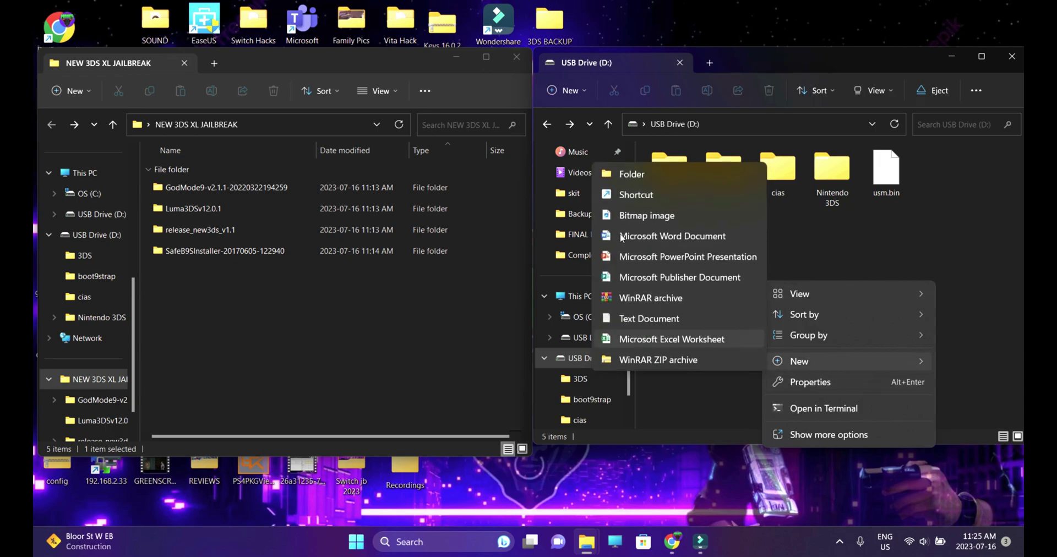
pyautogui.click(632, 175)
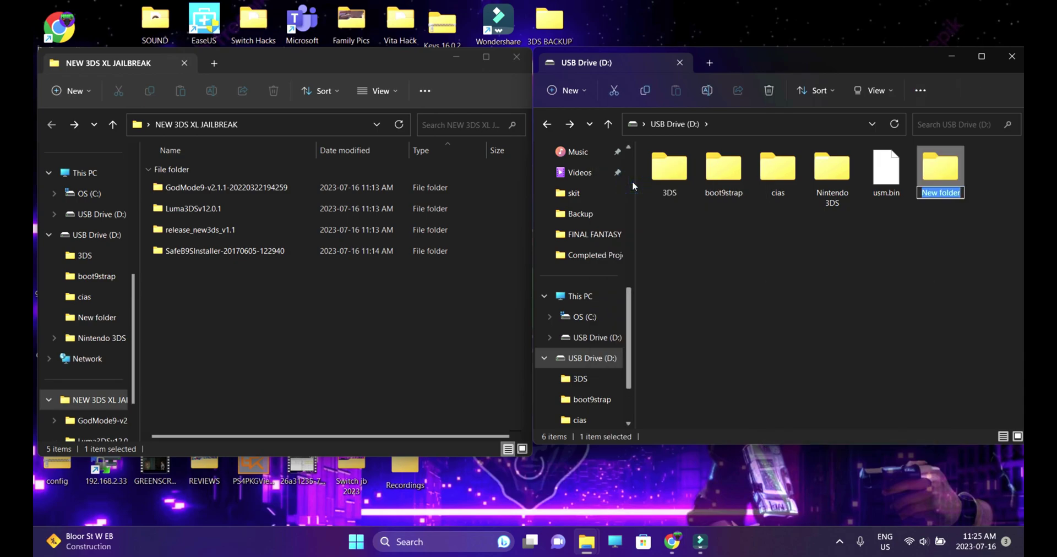
pyautogui.write('Luma')
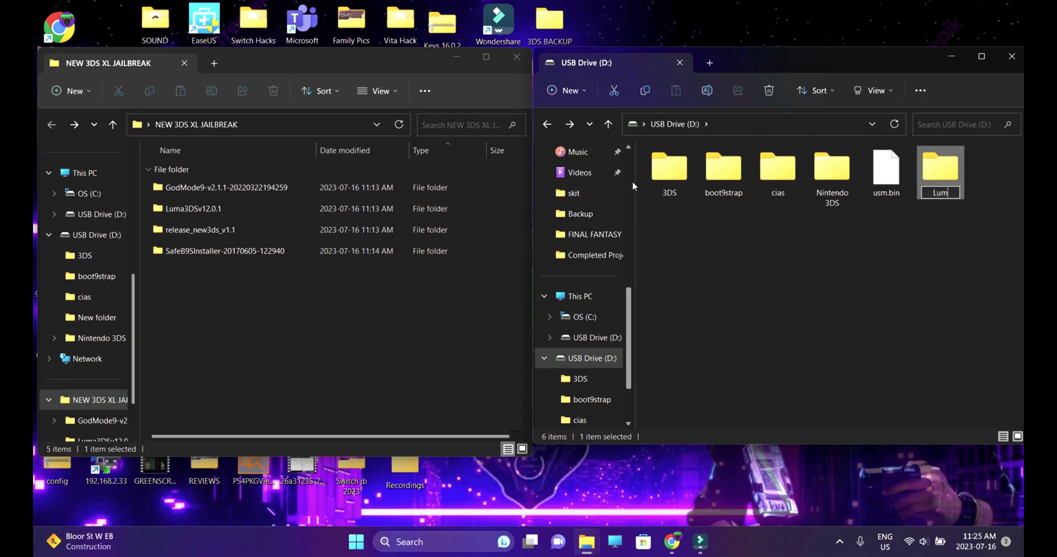
pyautogui.press('Return')
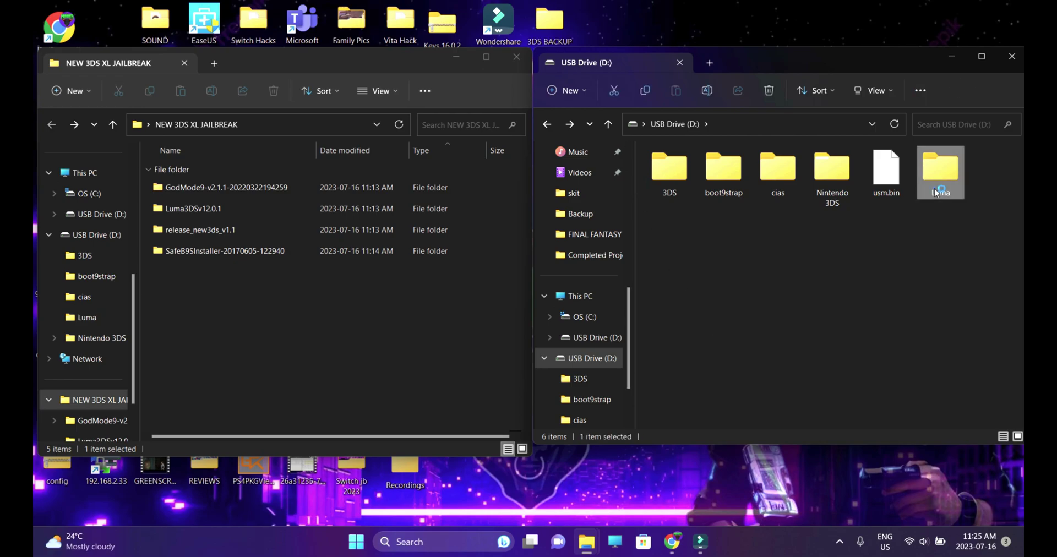
# Open the Luma folder on the USB drive and create a subfolder named payloads inside it.
pyautogui.doubleClick(934, 189)
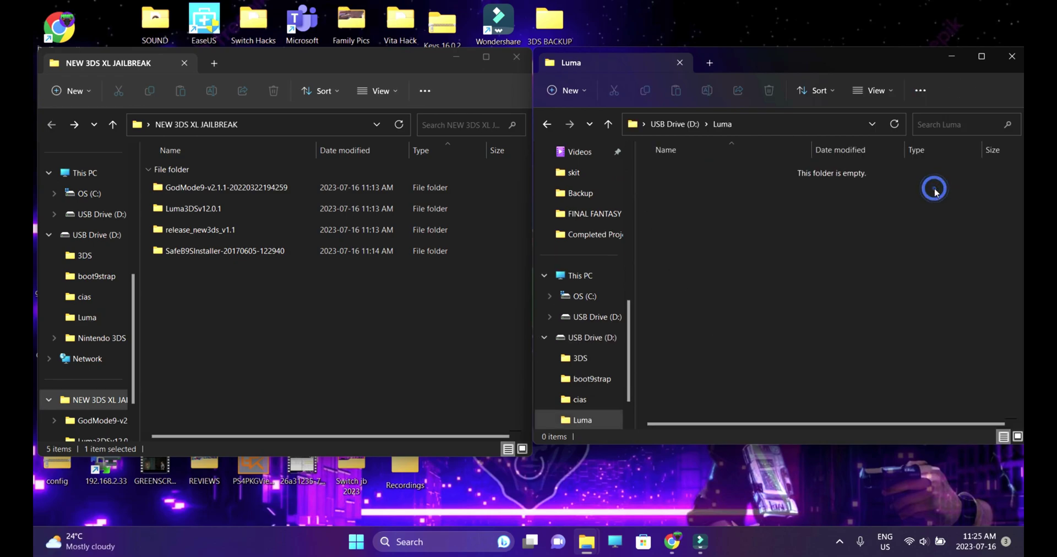
pyautogui.rightClick(768, 260)
pyautogui.moveTo(798, 373)
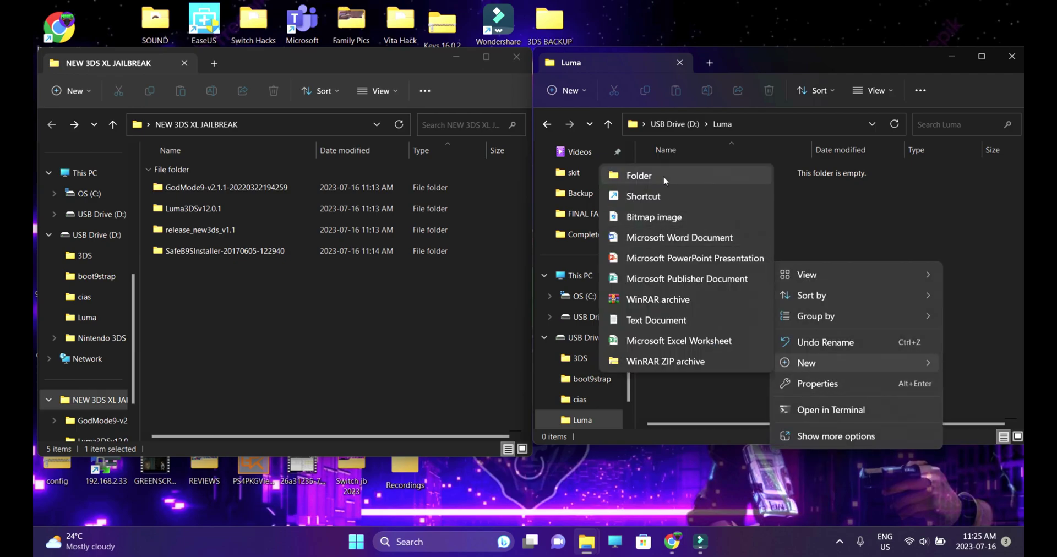
pyautogui.click(661, 172)
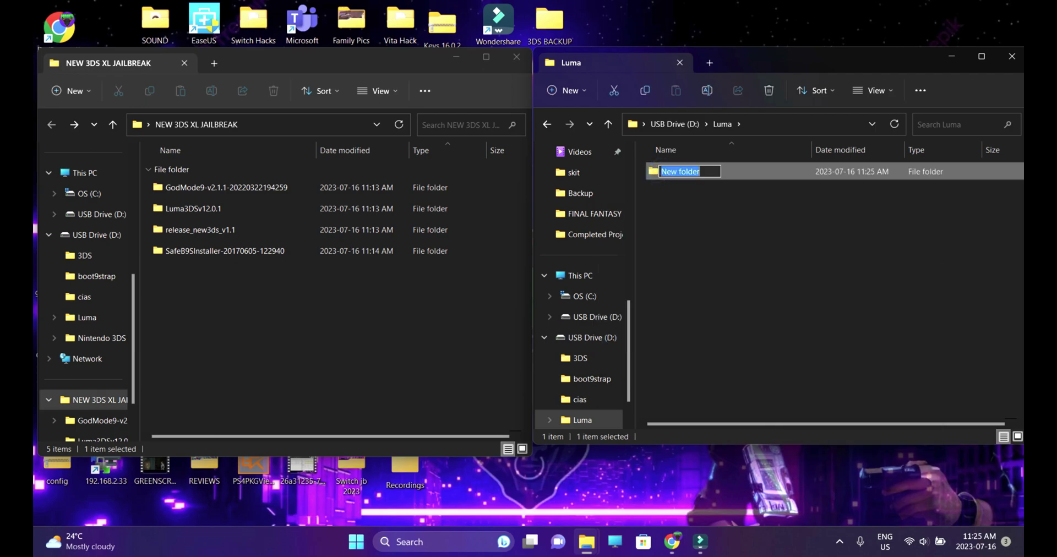
pyautogui.write('payloads')
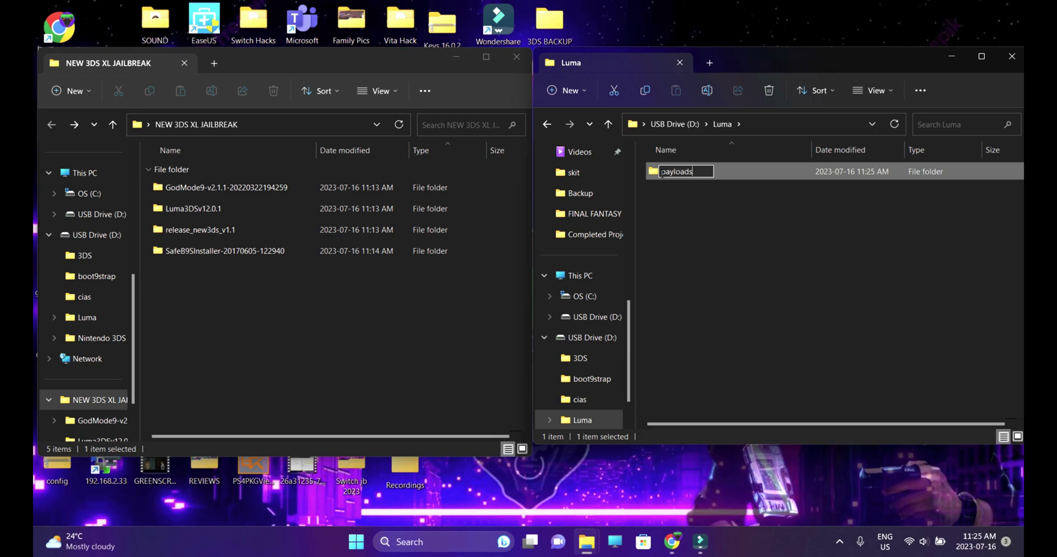
pyautogui.press('Return')
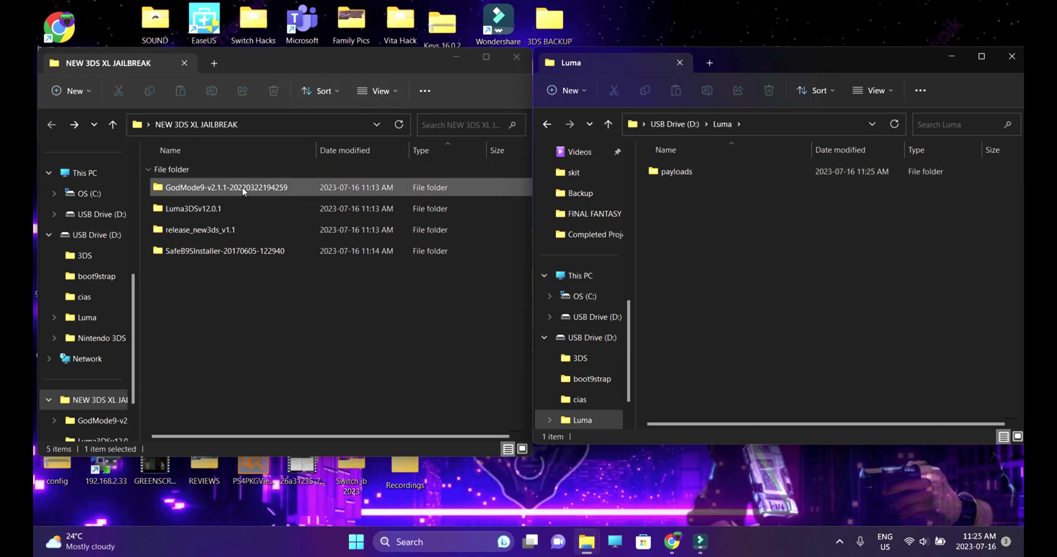
pyautogui.doubleClick(199, 190)
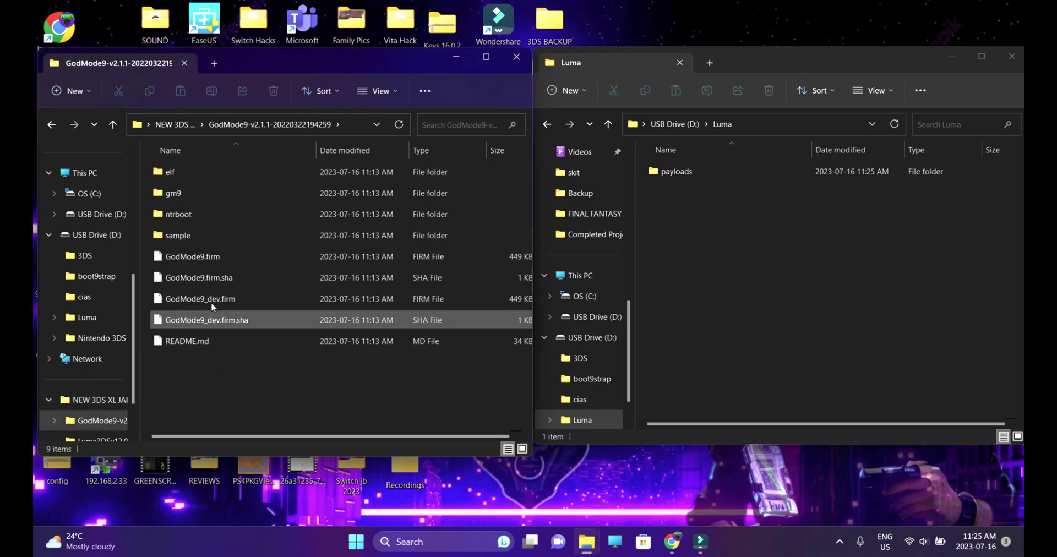
pyautogui.click(203, 260)
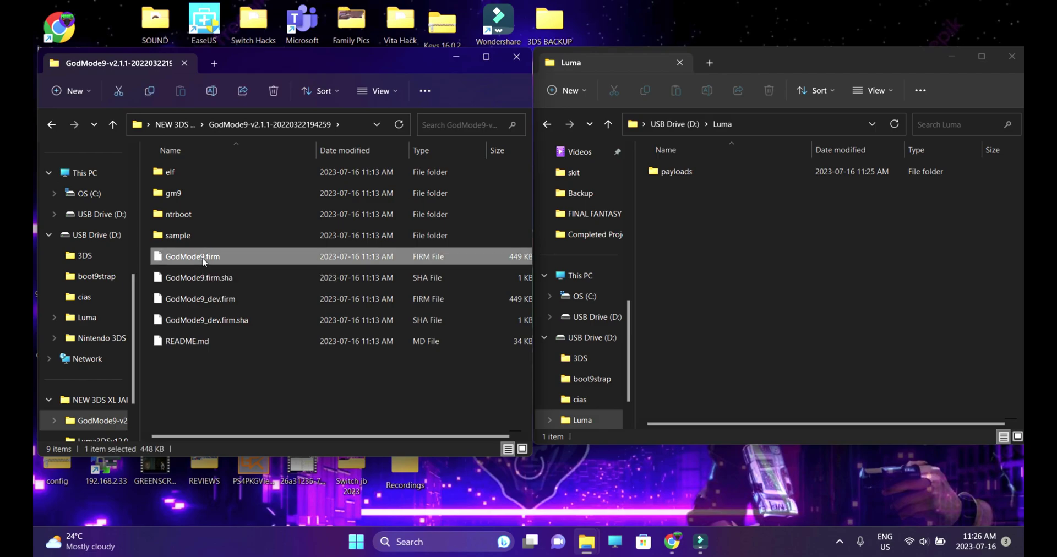
pyautogui.doubleClick(666, 175)
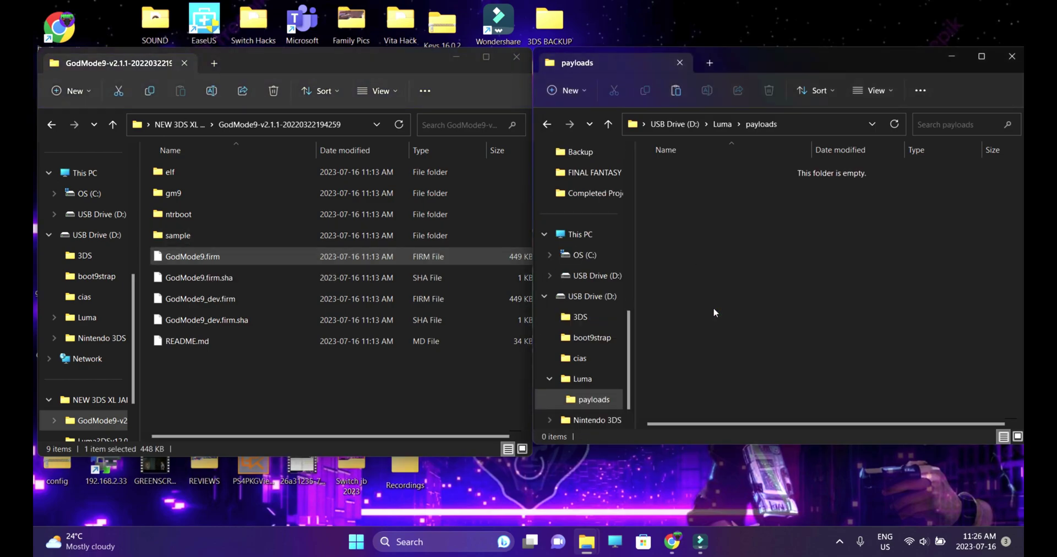
pyautogui.hotkey('ctrl', 'v')
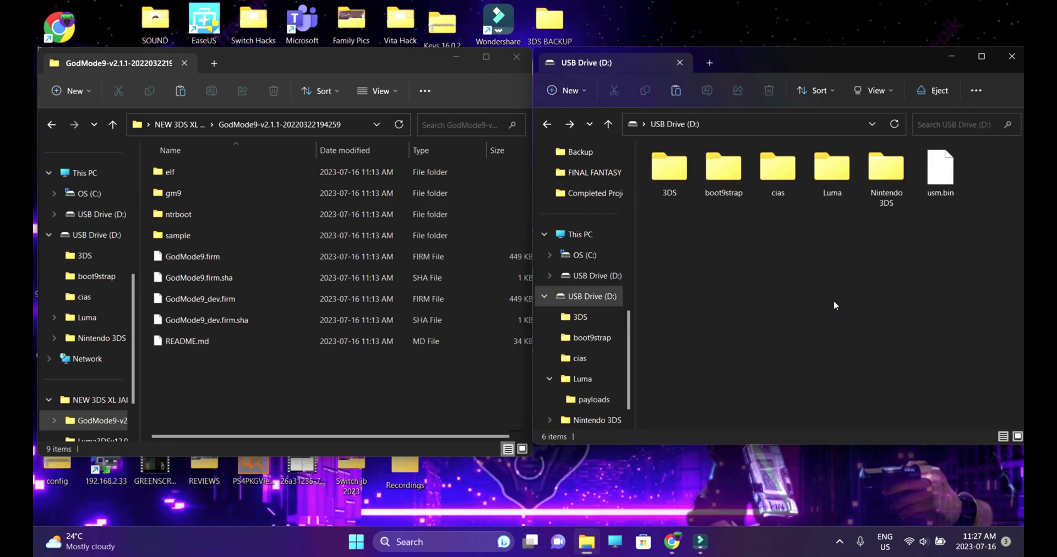
# Copy the gm9 folder from the GodMode9 release folder into the root of USB Drive (D:).
pyautogui.click(527, 312)
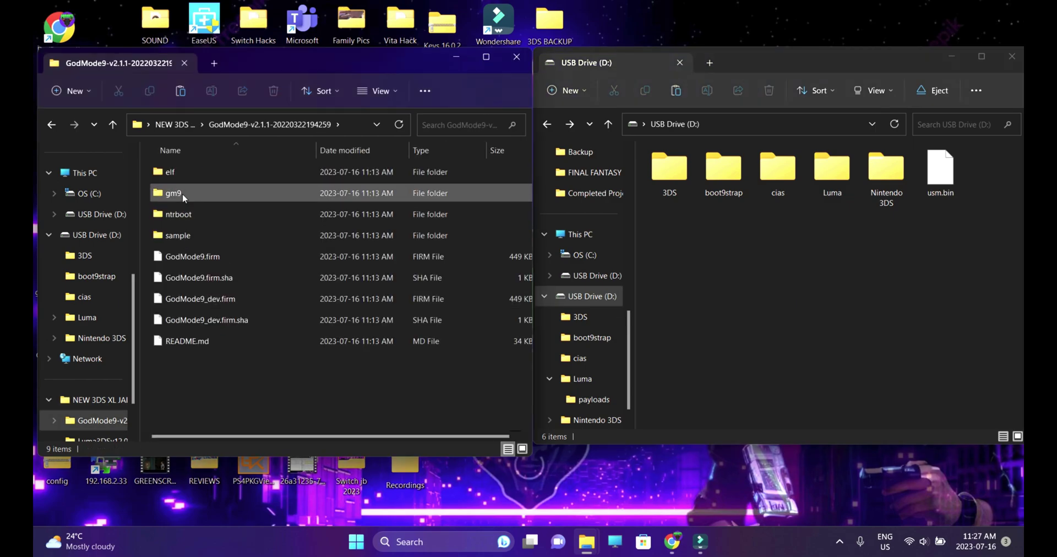
pyautogui.click(181, 193)
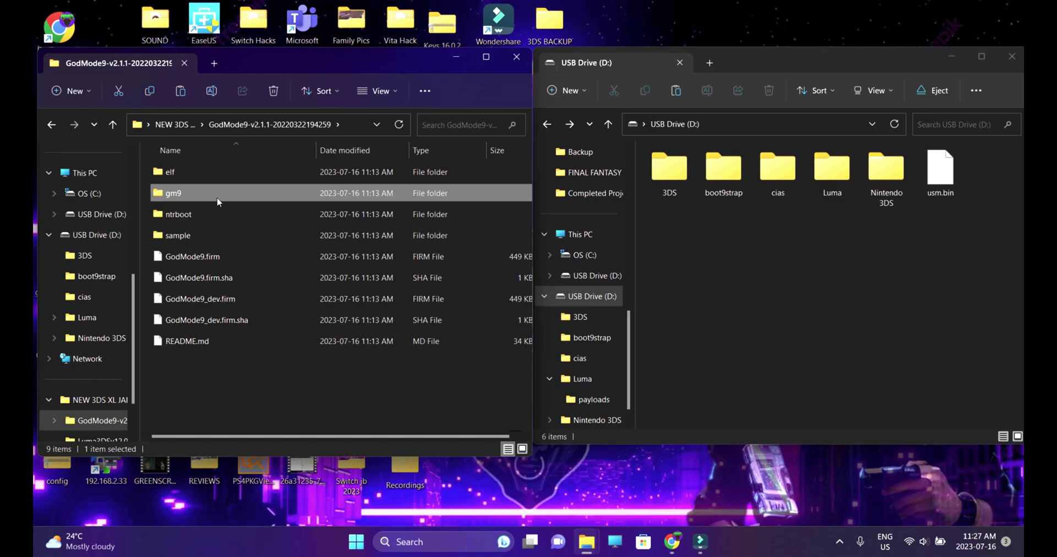
pyautogui.click(660, 317)
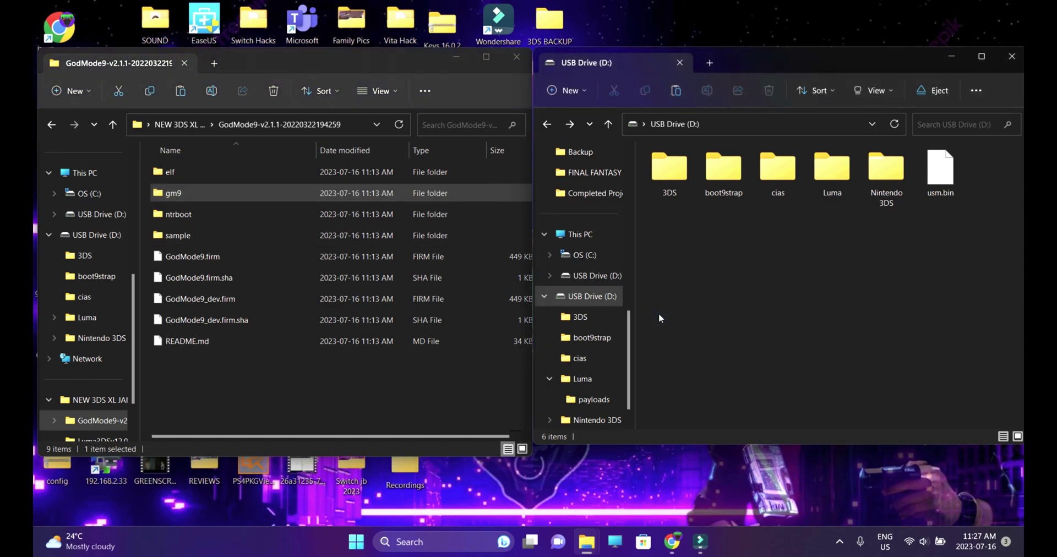
pyautogui.hotkey('ctrl', 'v')
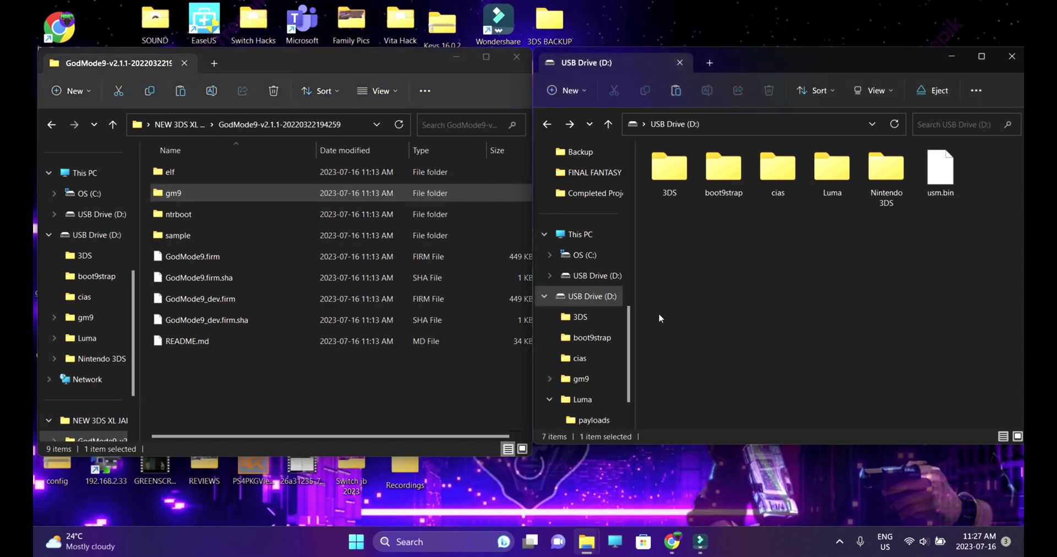
pyautogui.click(270, 371)
pyautogui.click(184, 128)
pyautogui.click(186, 192)
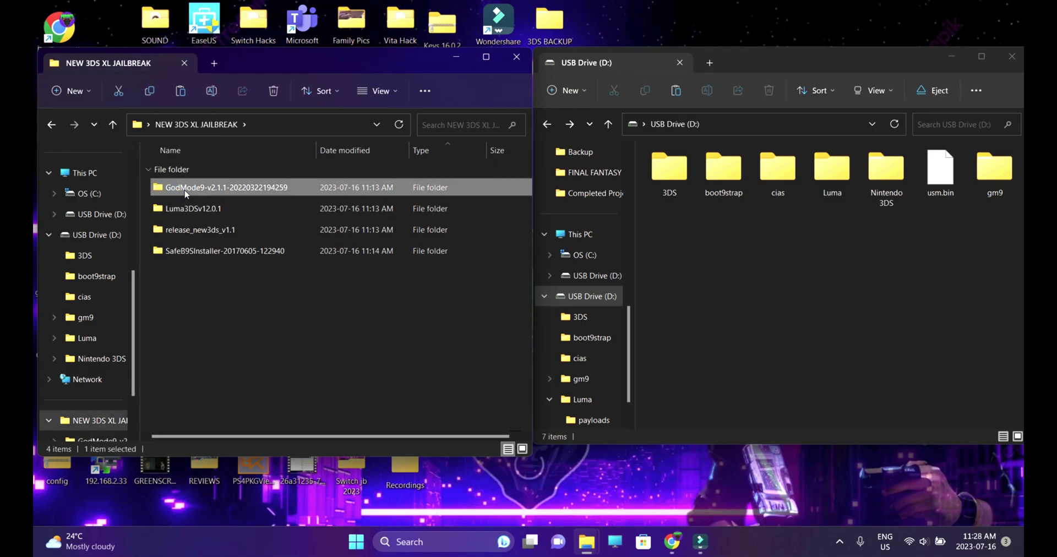
pyautogui.press('Delete')
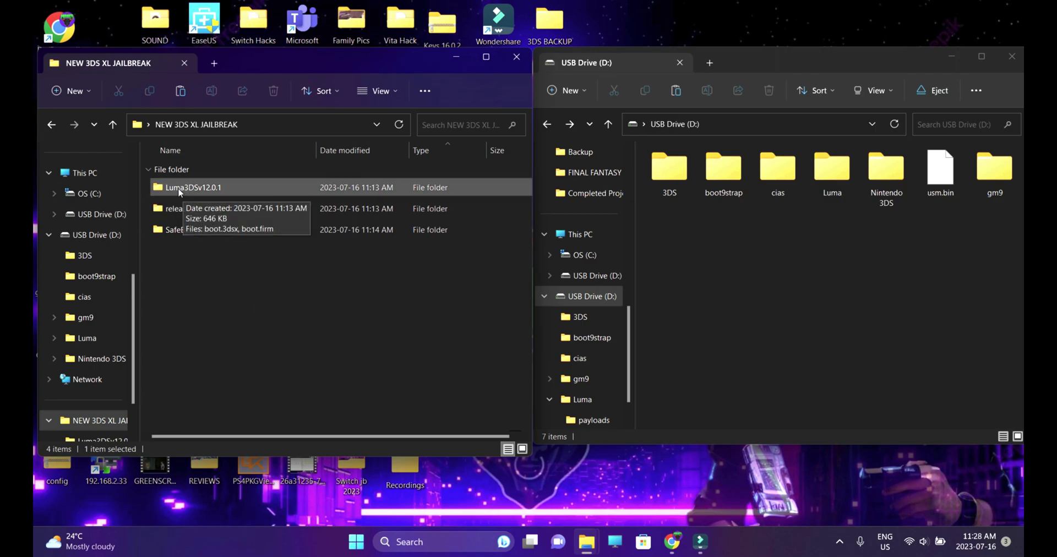
# Copy boot.3dsx and boot.firm from Luma3DSv12.0.1 into the root of the USB drive and delete the Luma3DSv12.0.1 source folder.
pyautogui.doubleClick(179, 189)
pyautogui.hotkey('ctrl', 'a')
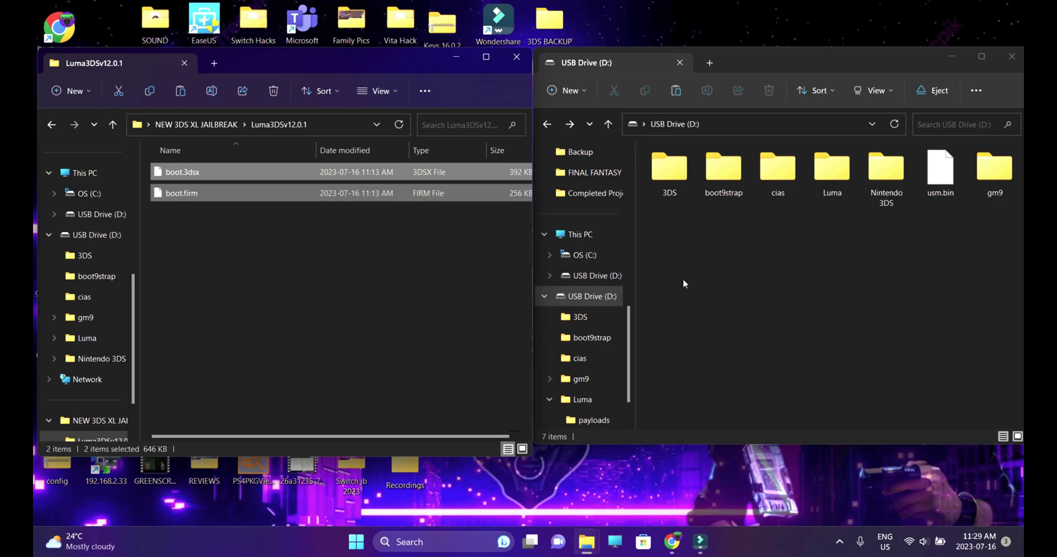
pyautogui.moveTo(168, 174); pyautogui.dragTo(735, 289)
pyautogui.click(196, 125)
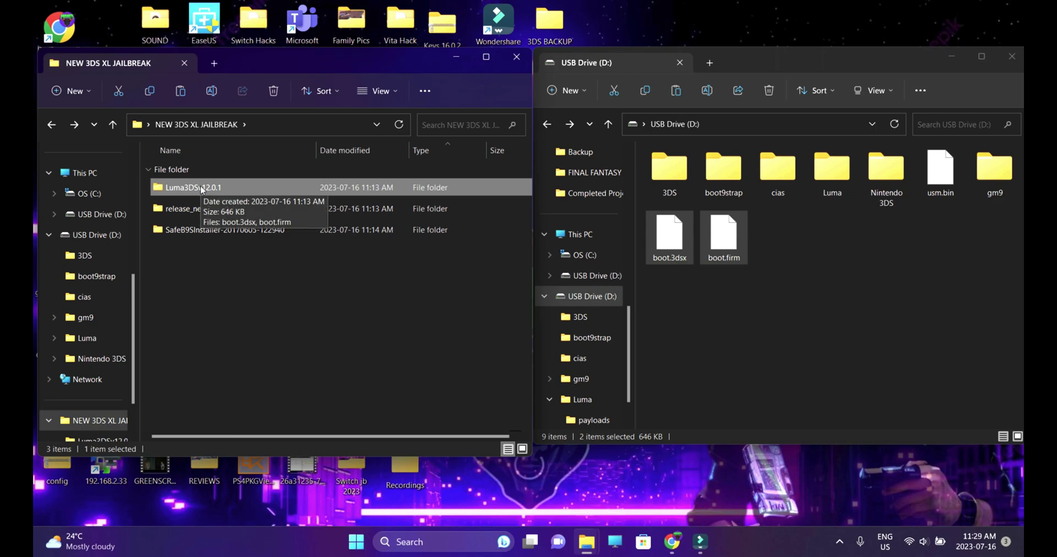
pyautogui.press('Delete')
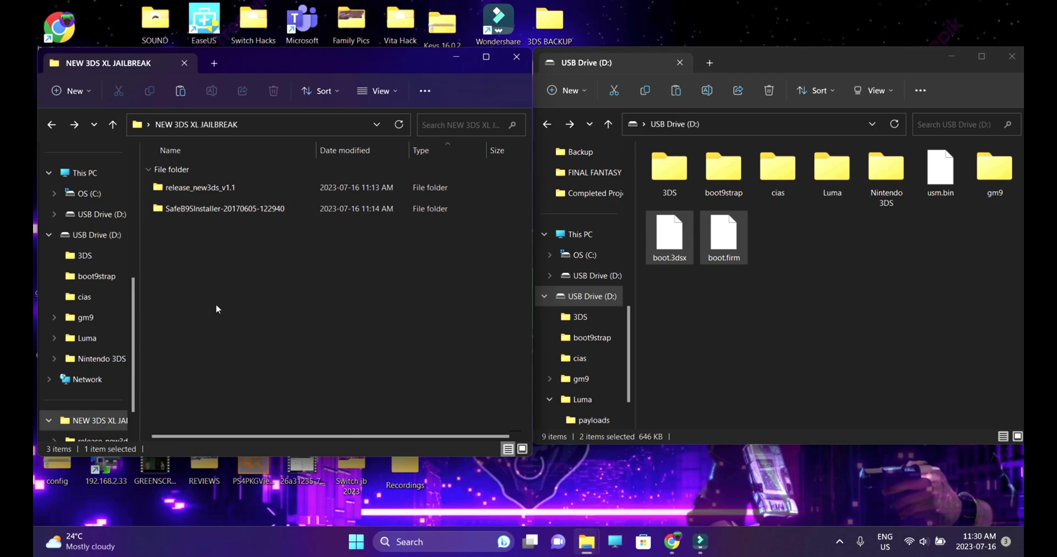
# Copy the 3ds folder, arm11code.bin and the browserhax_hblauncher_ropbin_payload file from release_new3ds_v1.1 > USA > 11.17+ into the USB drive's root.
pyautogui.doubleClick(200, 188)
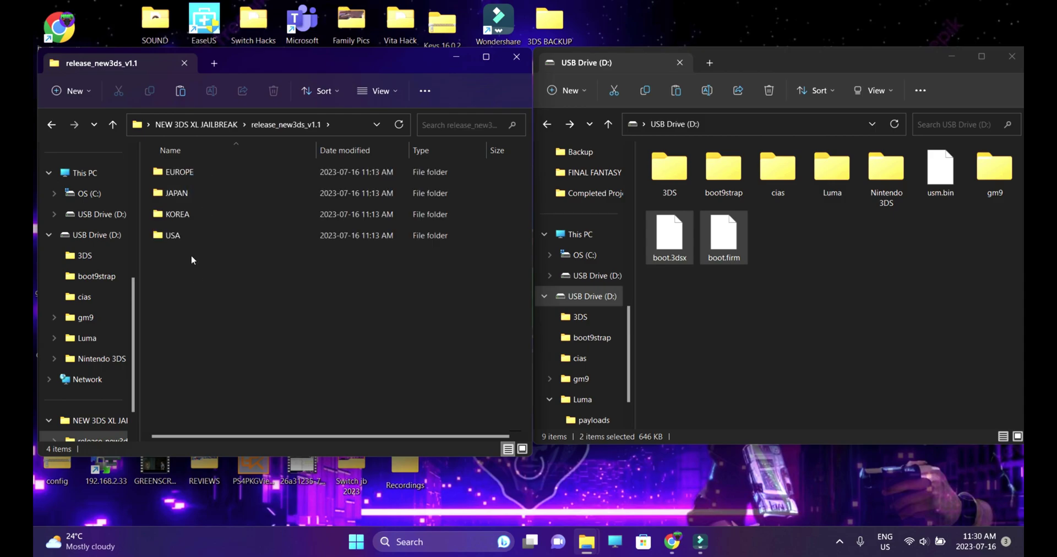
pyautogui.click(190, 256)
pyautogui.doubleClick(181, 240)
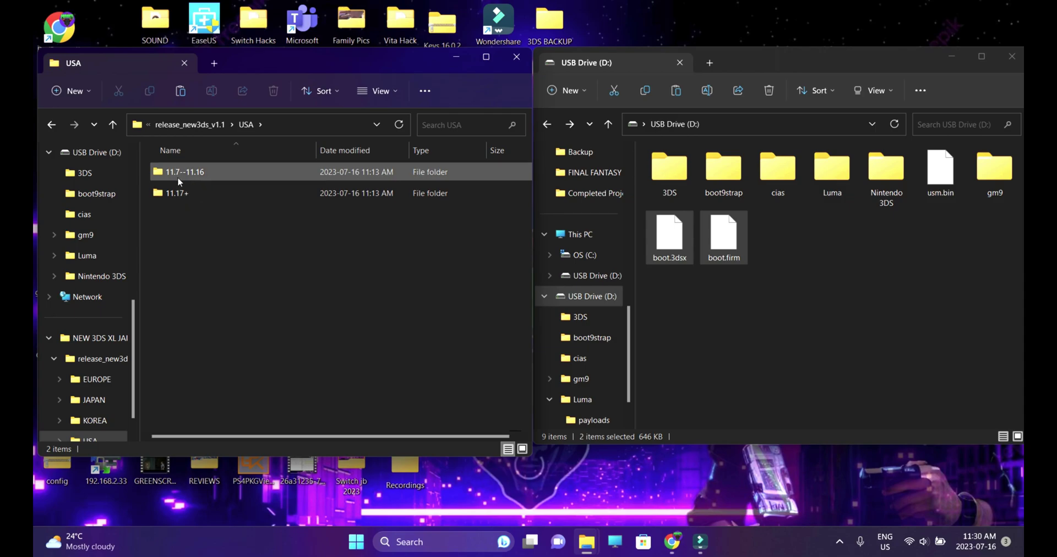
pyautogui.click(192, 208)
pyautogui.moveTo(181, 199)
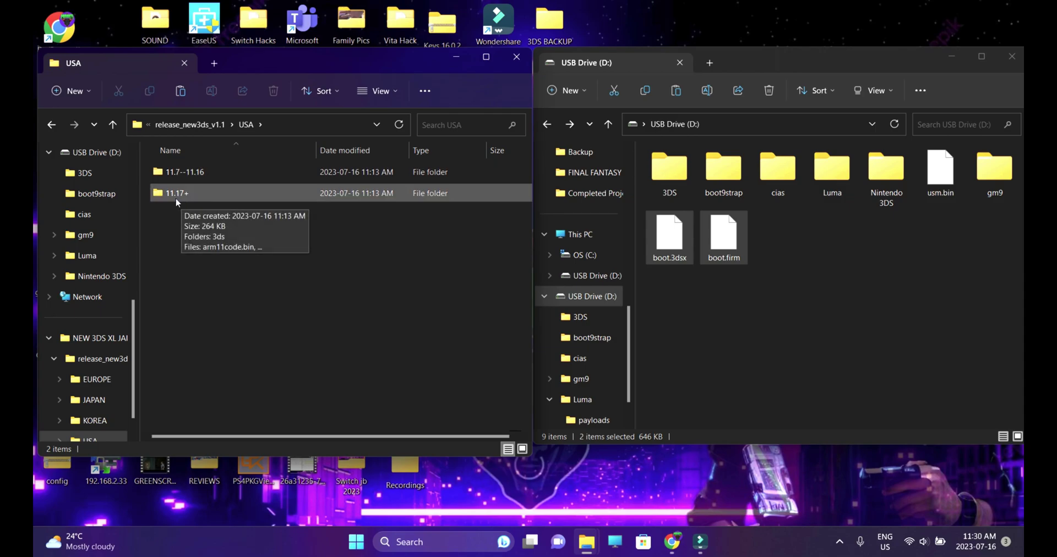
pyautogui.doubleClick(177, 198)
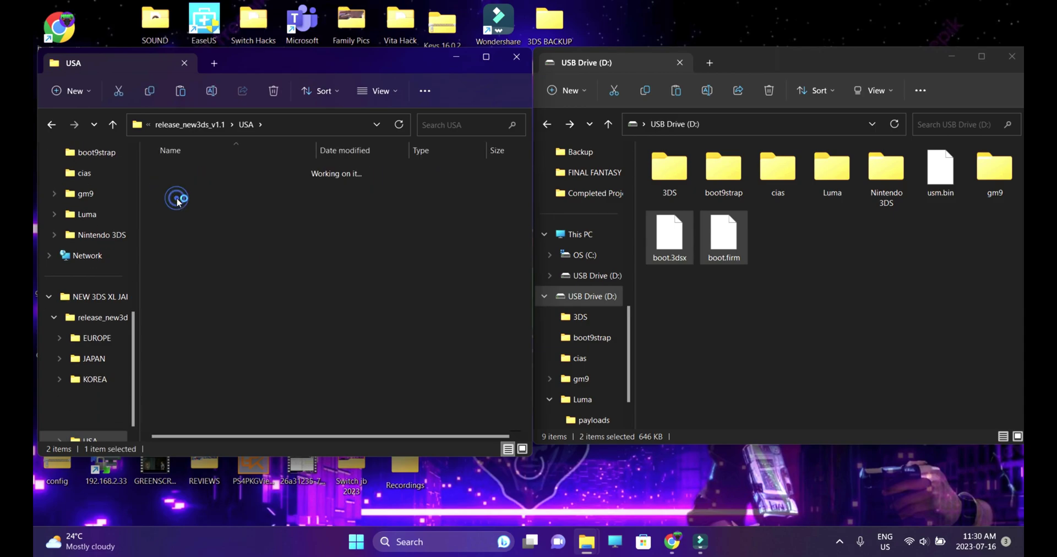
pyautogui.moveTo(278, 290); pyautogui.dragTo(168, 176)
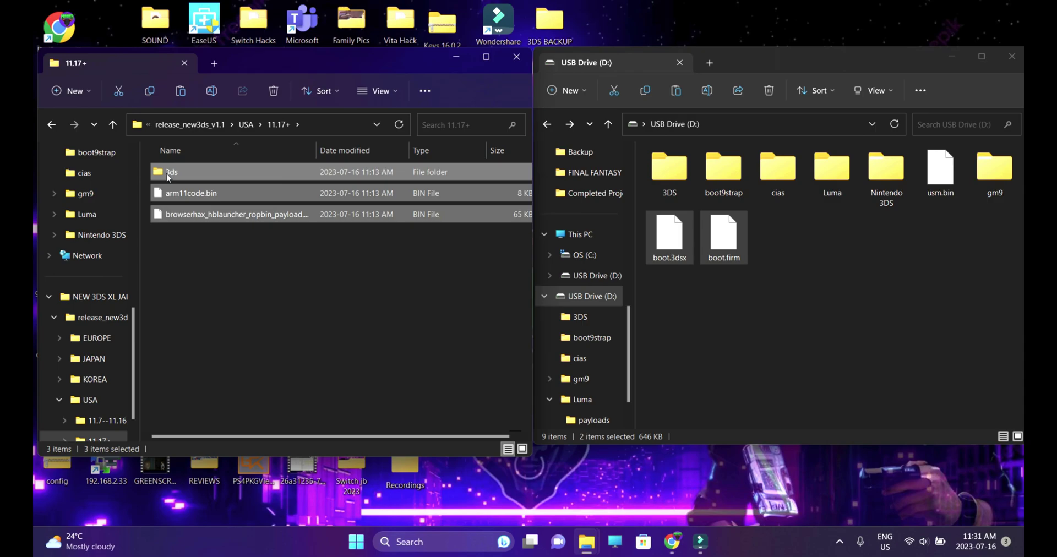
pyautogui.click(785, 395)
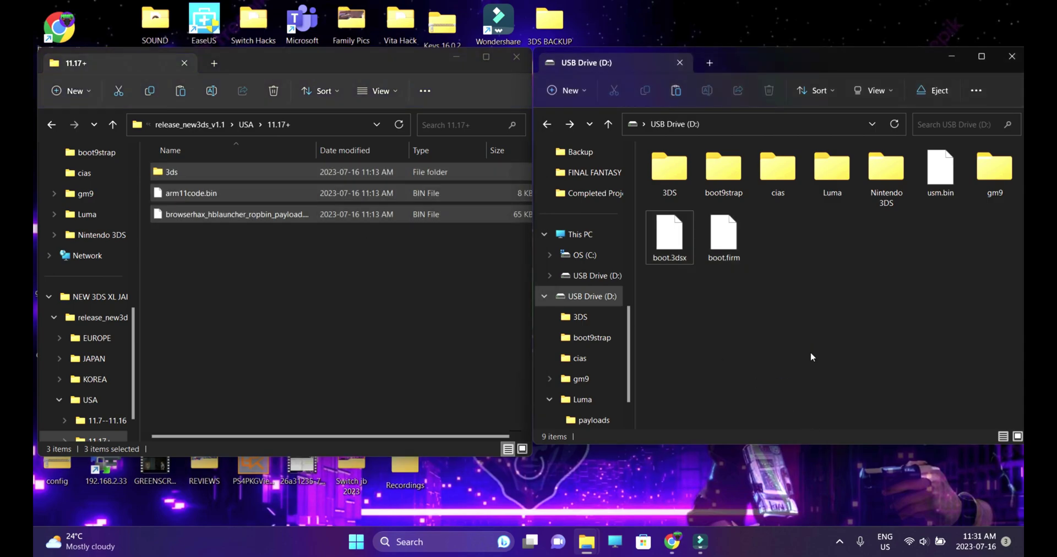
pyautogui.hotkey('ctrl', 'v')
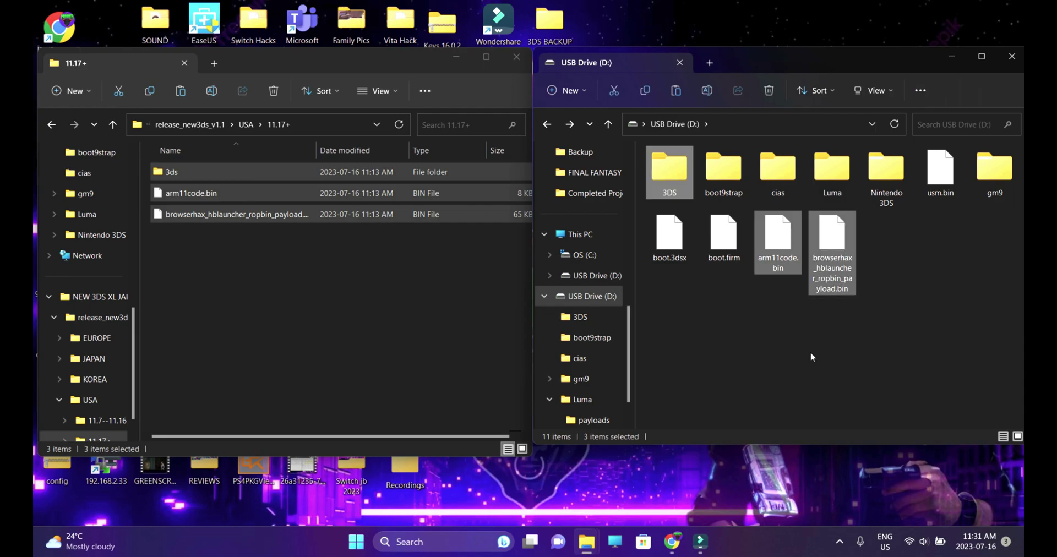
# Return to the NEW 3DS XL JAILBREAK folder and delete the release_new3ds_v1.1 folder.
pyautogui.click(94, 297)
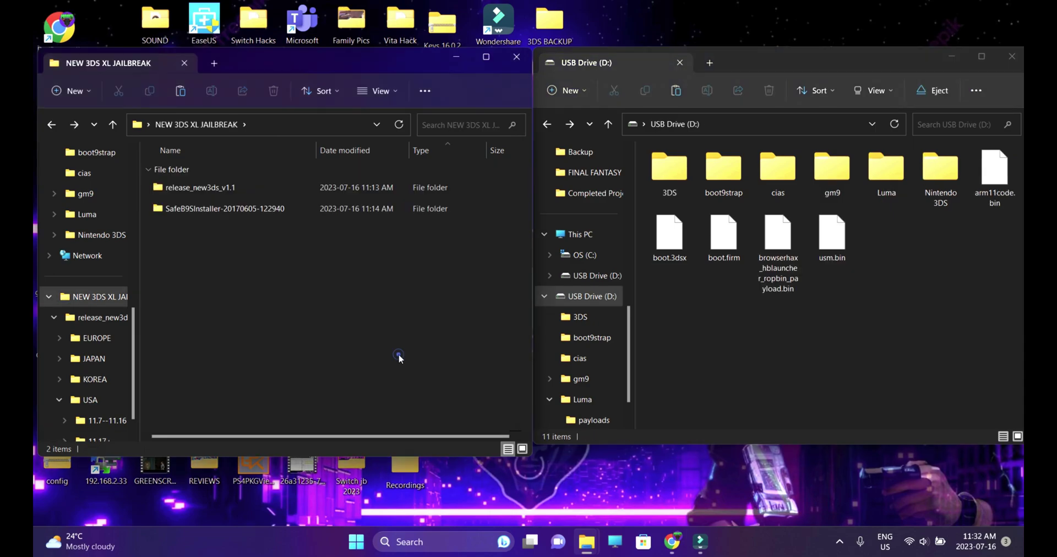
pyautogui.click(182, 190)
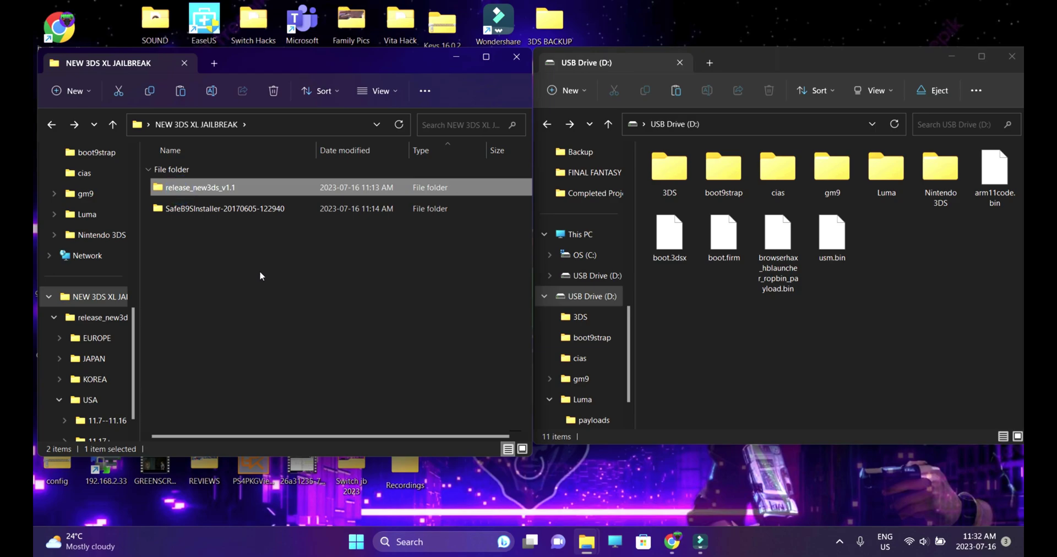
pyautogui.press('Delete')
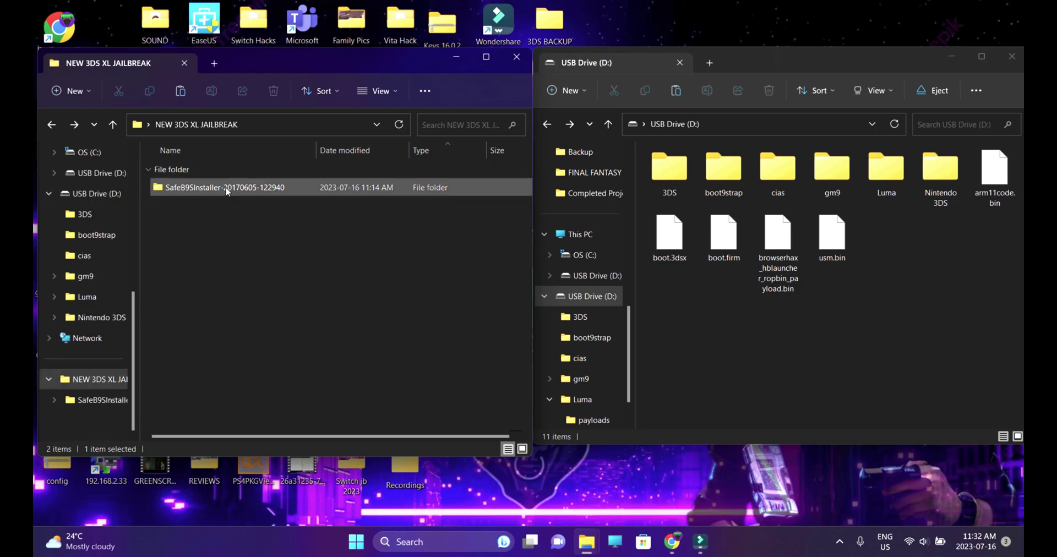
pyautogui.moveTo(221, 190)
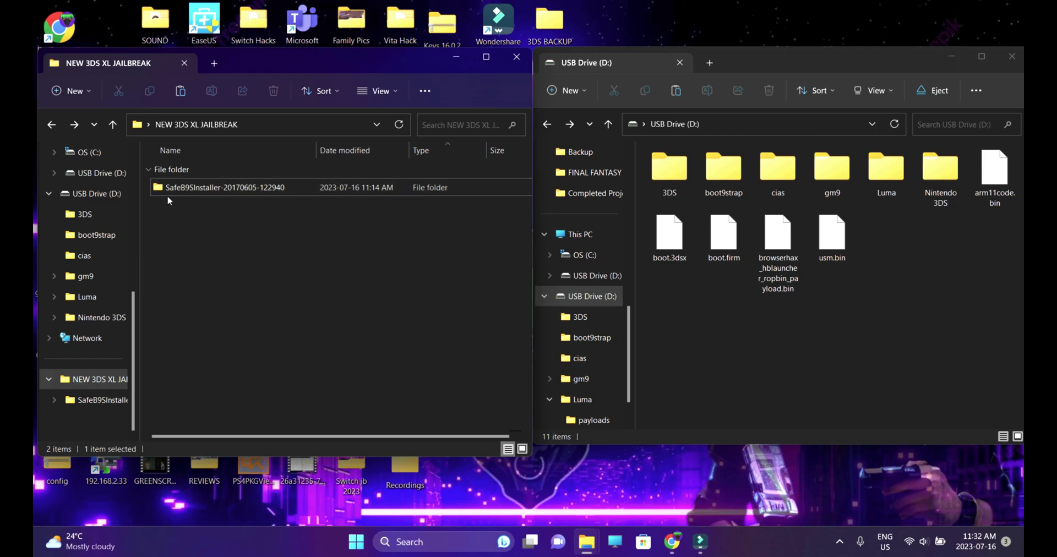
pyautogui.doubleClick(191, 190)
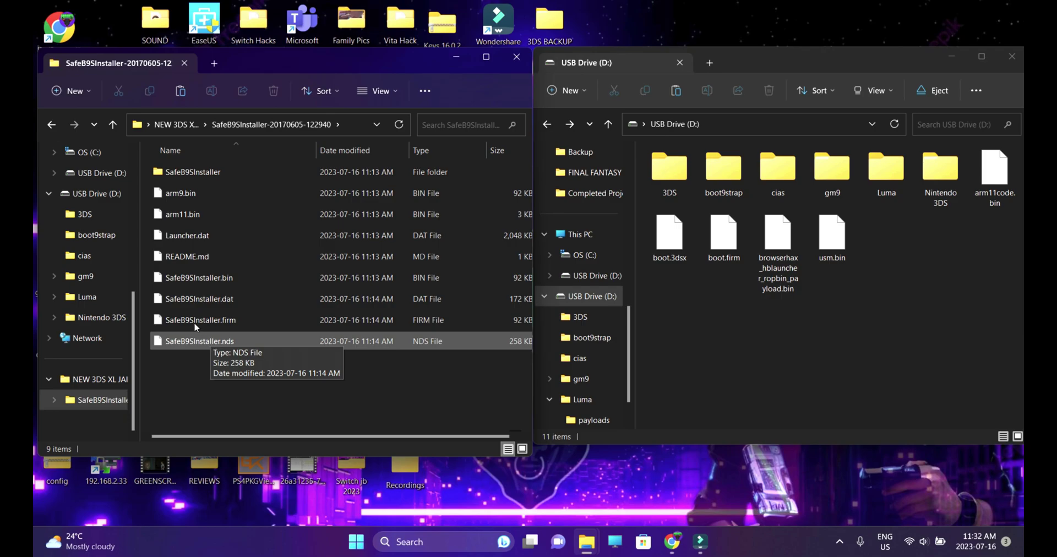
pyautogui.click(204, 280)
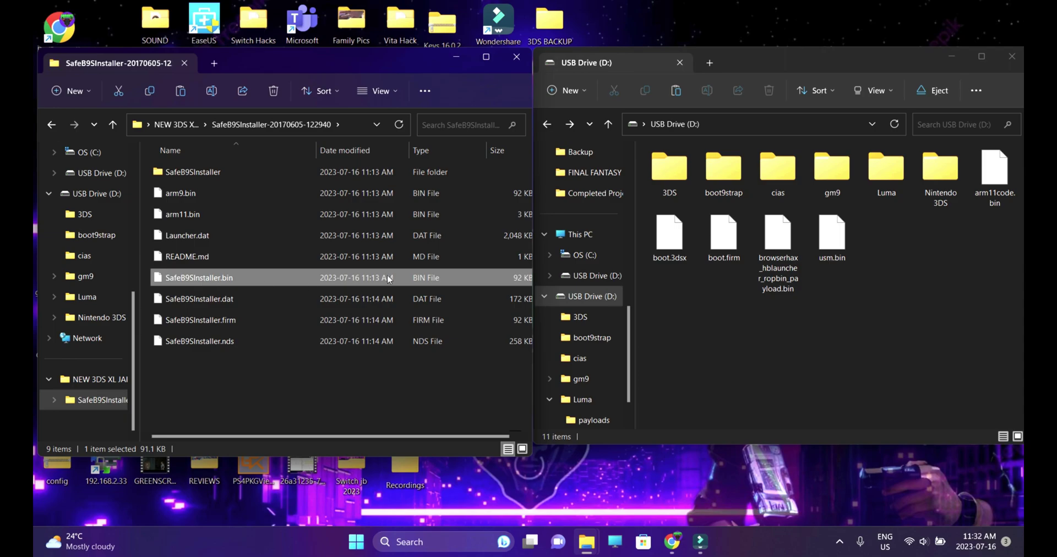
pyautogui.click(683, 356)
pyautogui.click(782, 372)
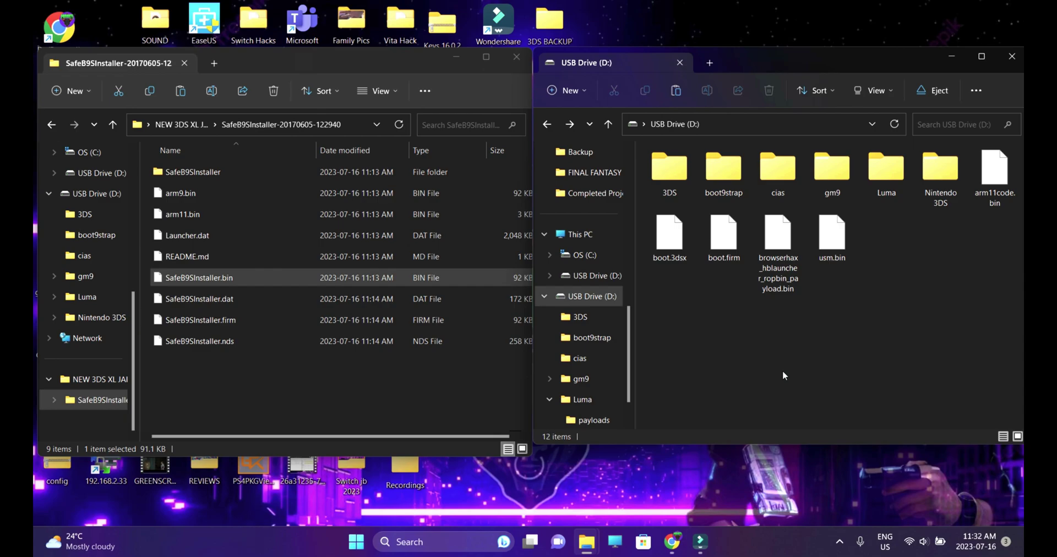
pyautogui.hotkey('ctrl', 'v')
pyautogui.click(305, 316)
pyautogui.hotkey('alt', 'Up')
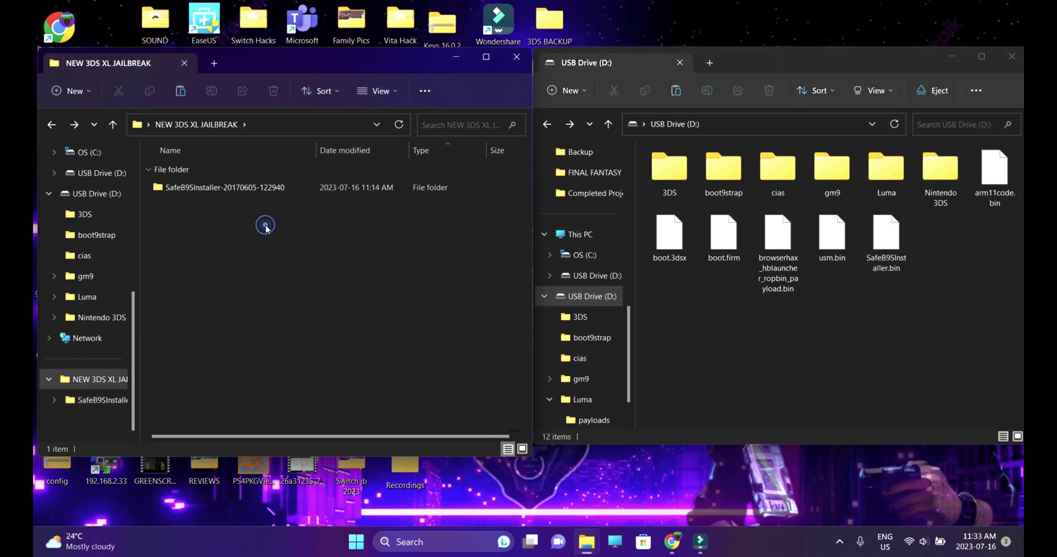
pyautogui.click(206, 188)
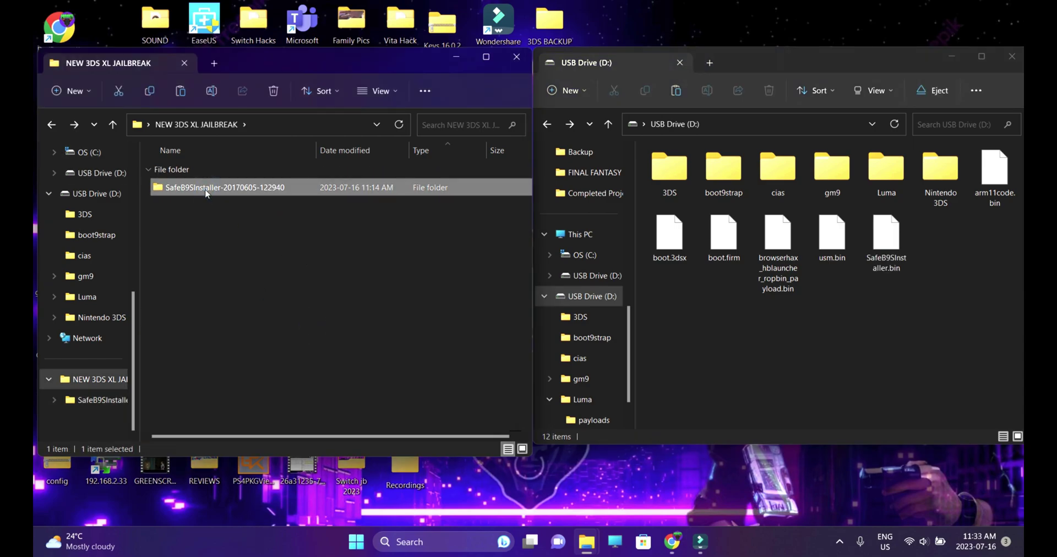
pyautogui.press('Delete')
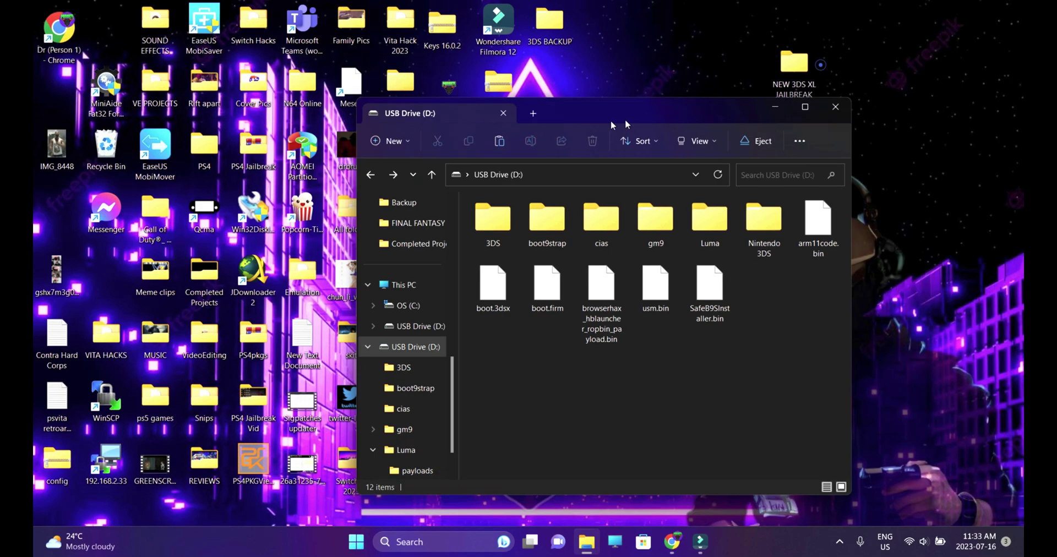
pyautogui.moveTo(609, 123); pyautogui.dragTo(560, 84)
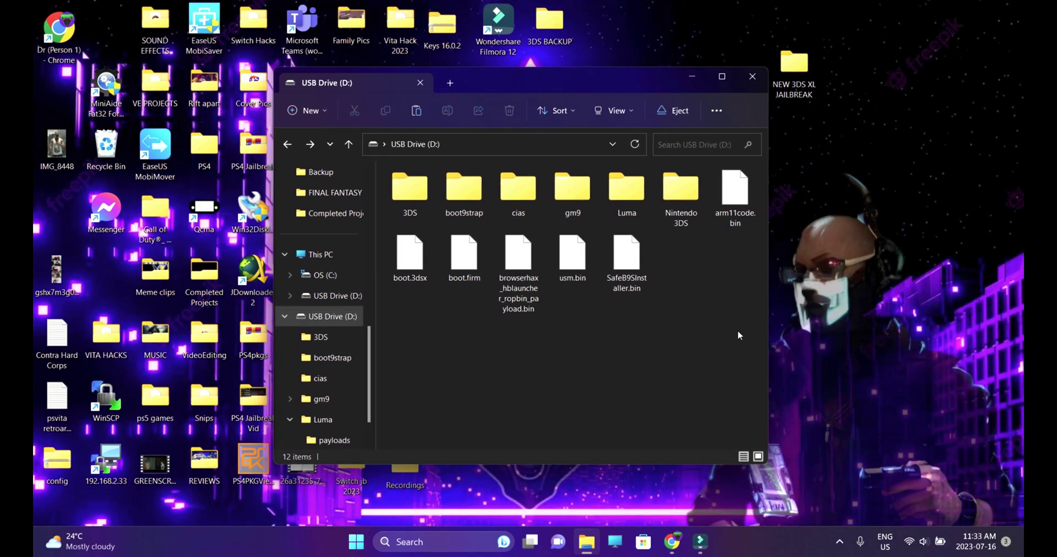
pyautogui.moveTo(735, 333); pyautogui.dragTo(660, 397)
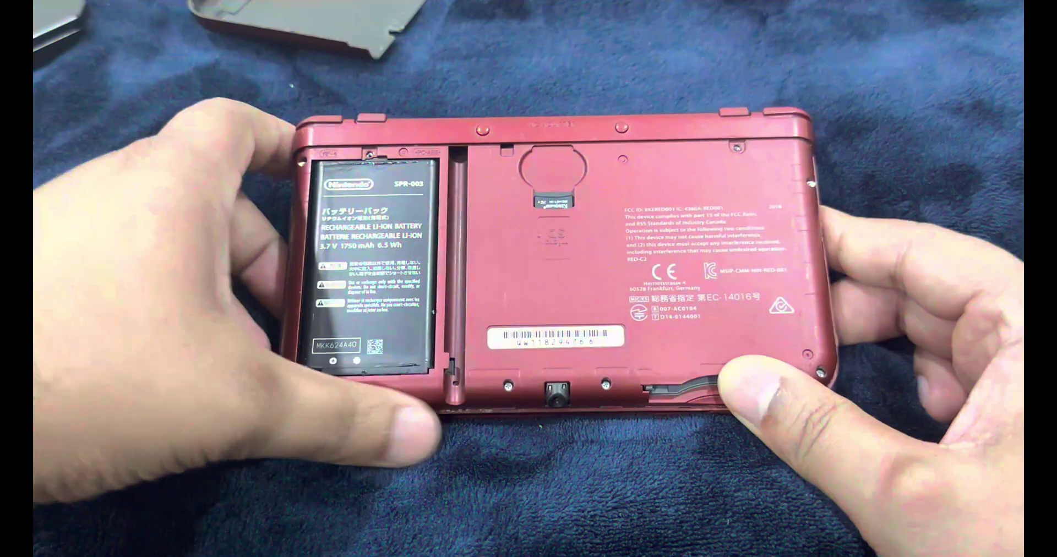